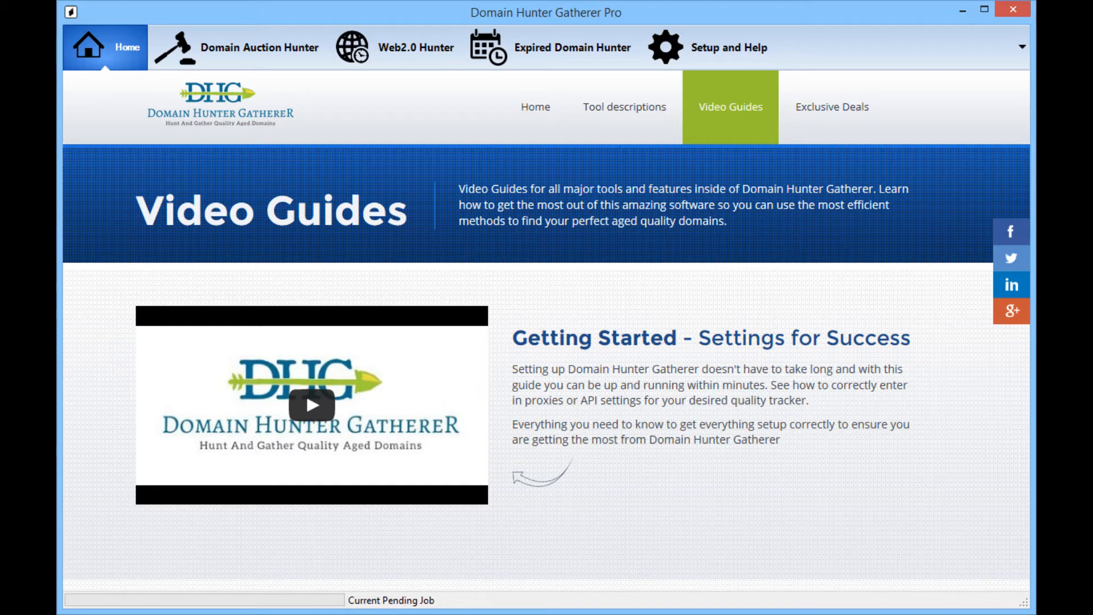
Step: Open the setup settings and enable the use of primary proxies
left_click(719, 51)
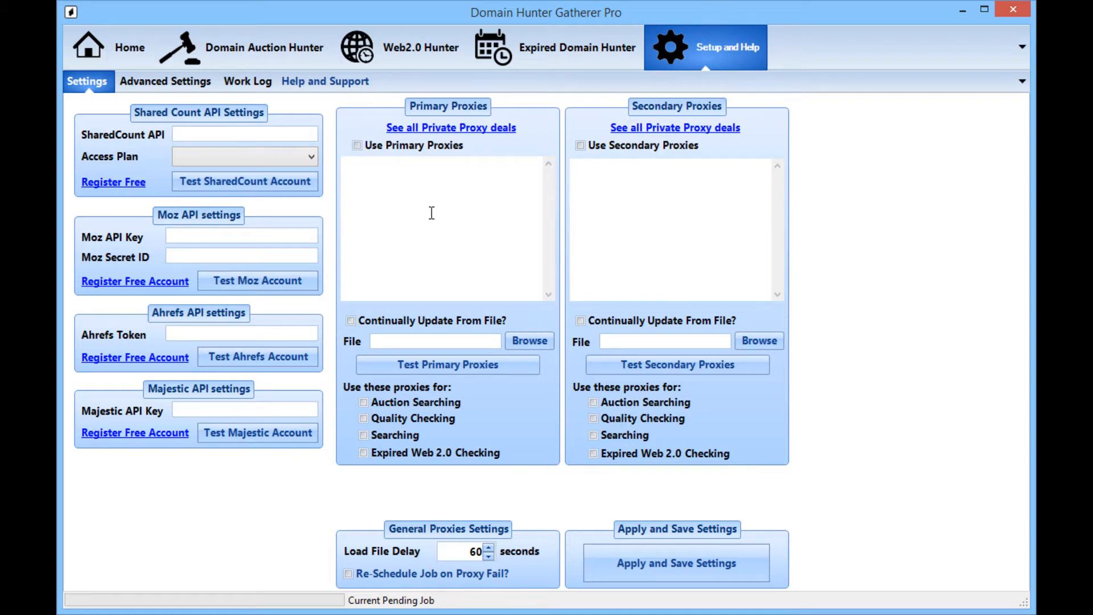
left_click(357, 146)
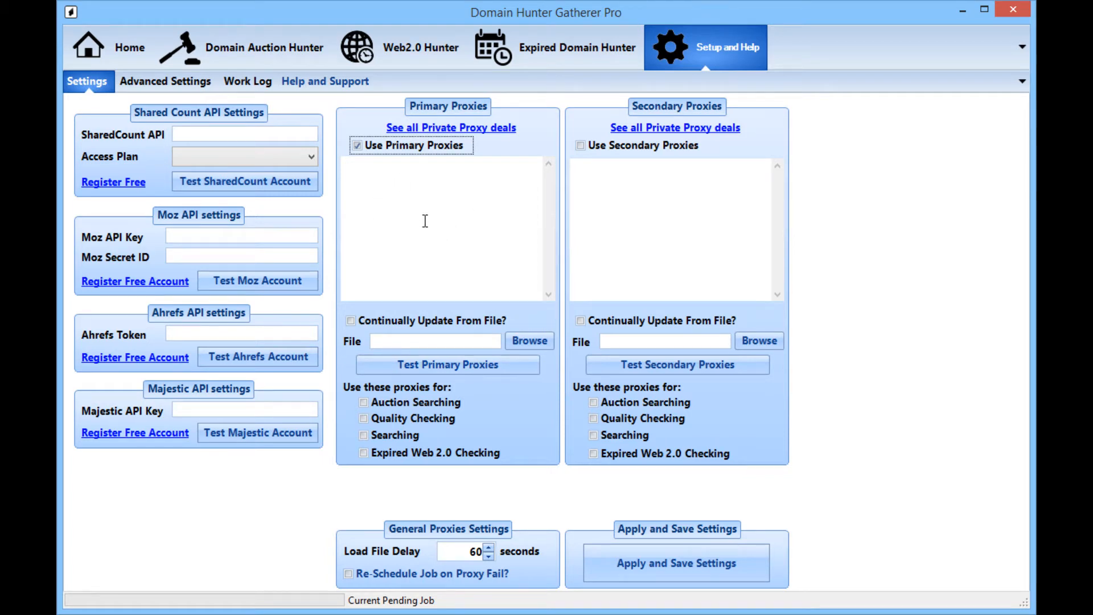
left_click(383, 171)
type("proxy1 ")
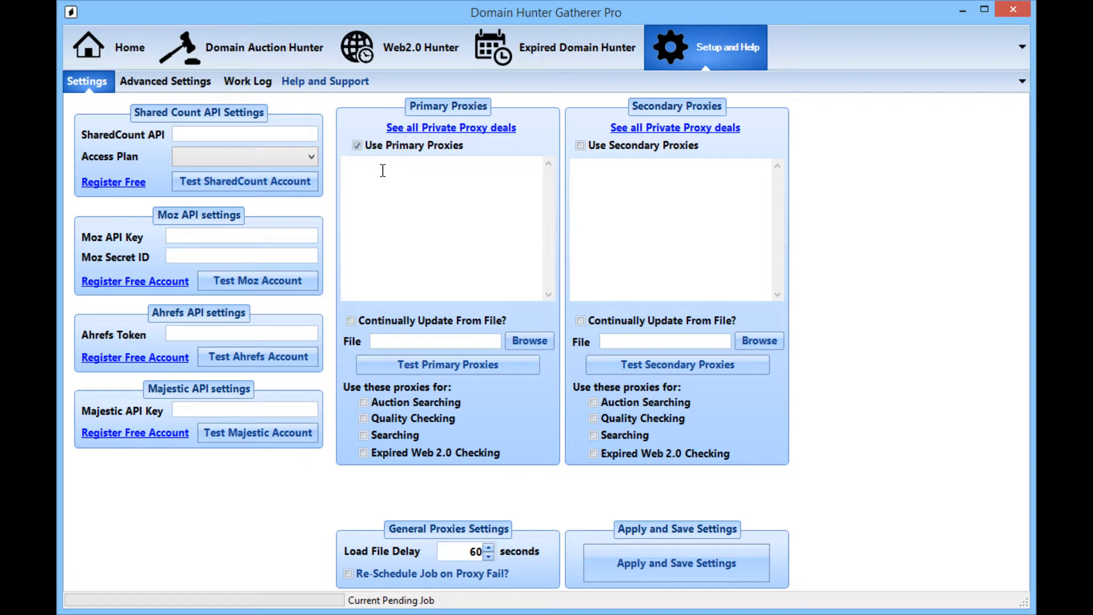
type("proxy2")
key("Return")
key("ctrl+a")
key("Delete")
Step: Enter the single proxy 188.208.15.112:8800 in the primary proxies list
key("alt+Tab")
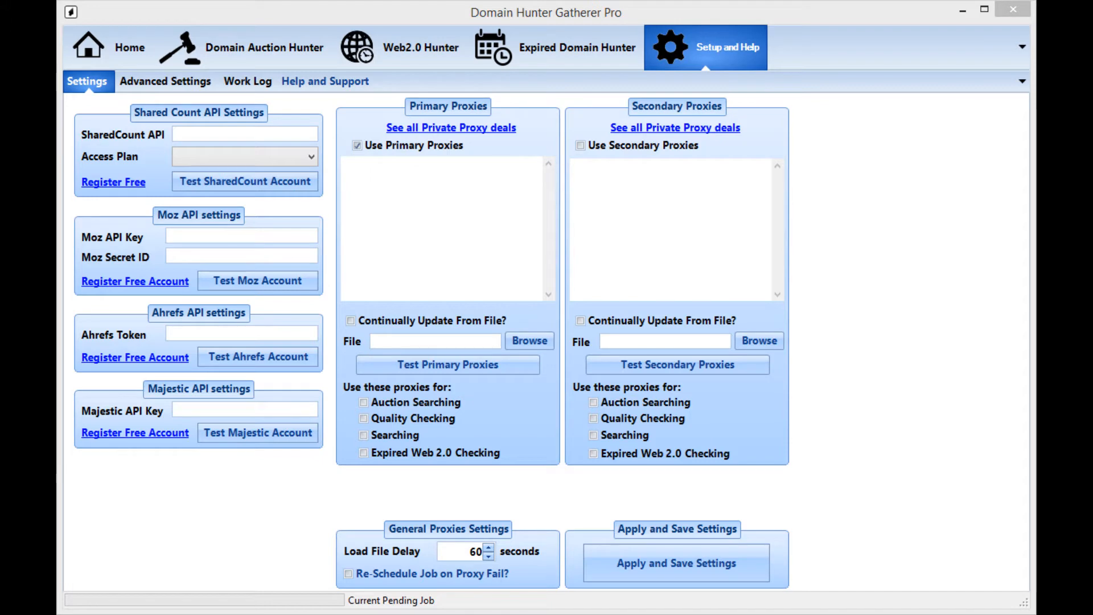
left_click(465, 179)
type("188.208.15.112:8800")
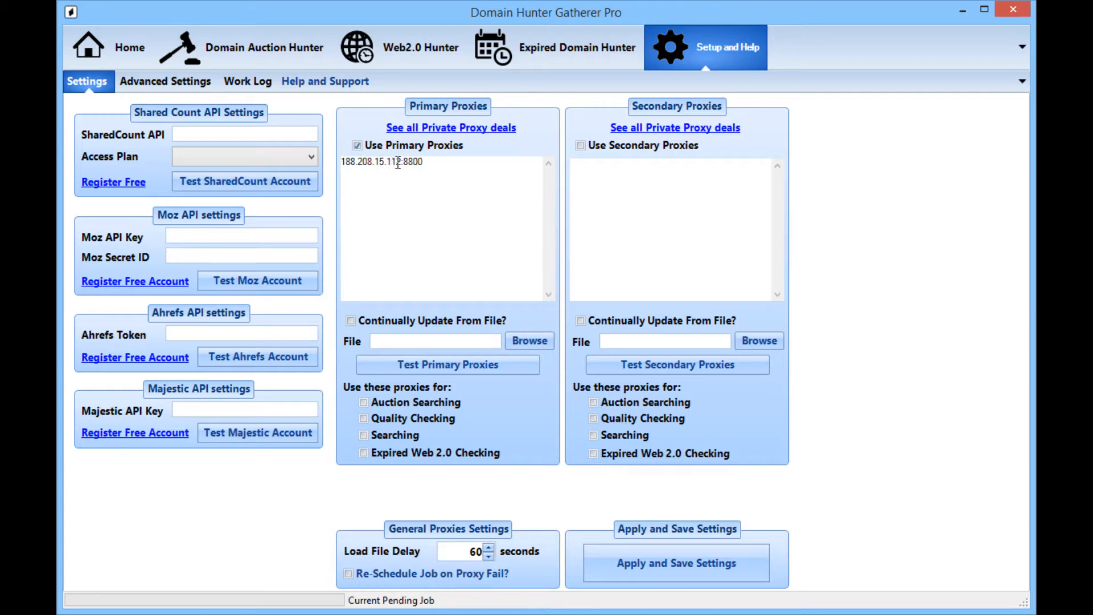
left_click_drag(405, 163, 439, 164)
left_click(439, 164)
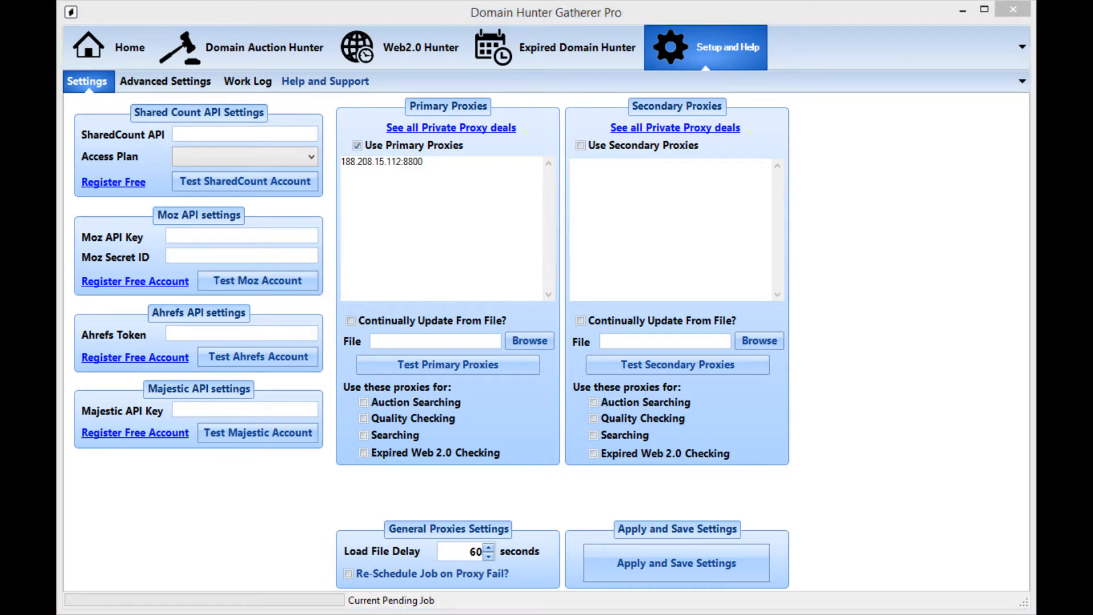
Step: Replace the single primary proxy with the copied list of proxies in IP:port format and look through it
left_click_drag(426, 164, 327, 139)
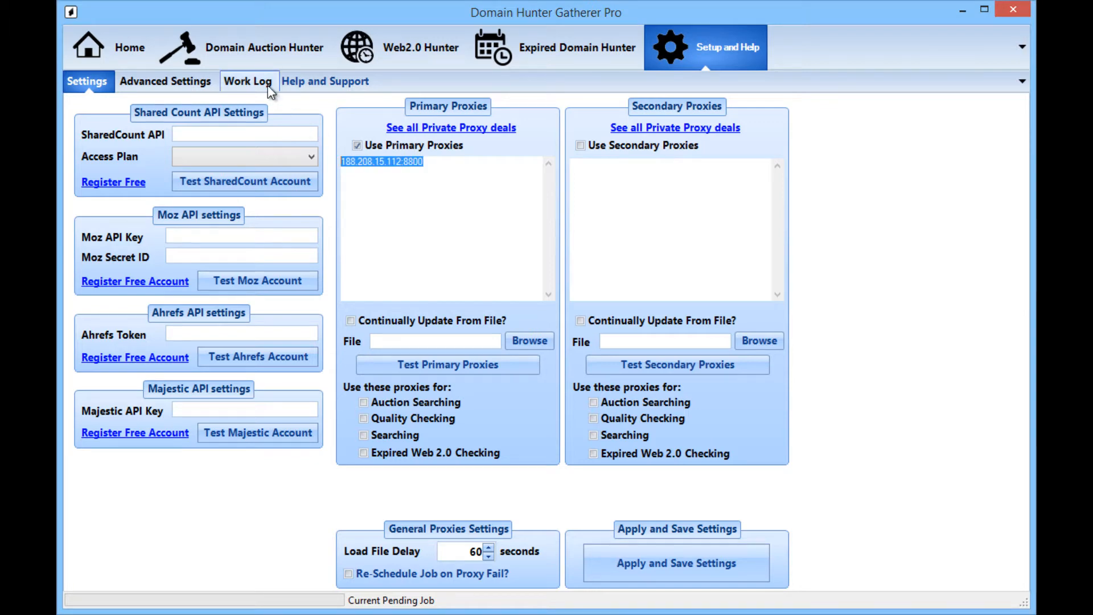
key("ctrl+v")
scroll(456, 256, "up", 5)
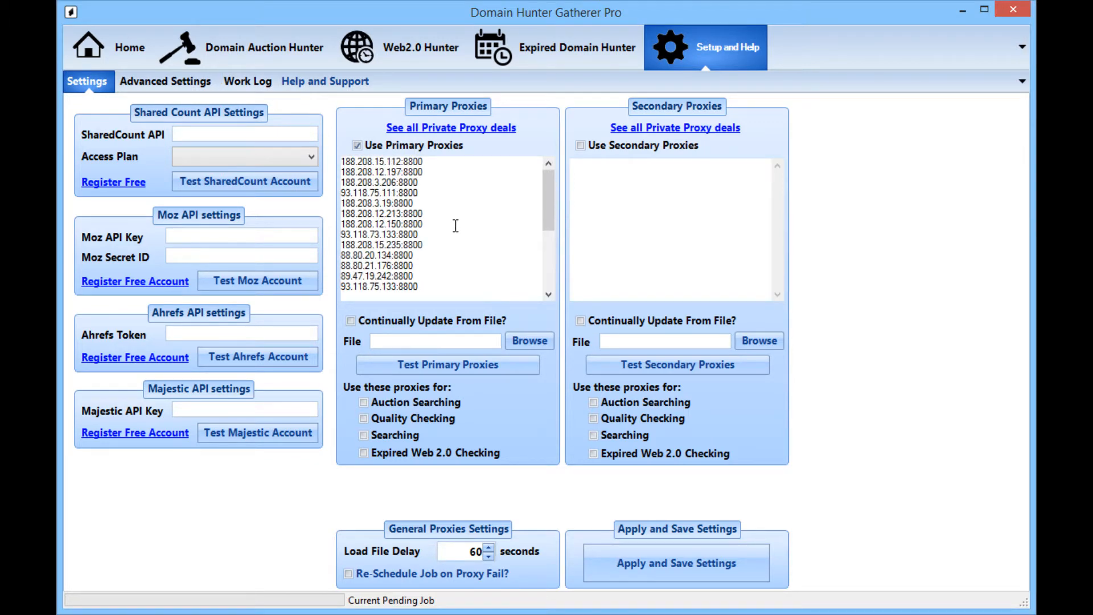
left_click_drag(351, 171, 512, 275)
left_click(512, 266)
scroll(460, 253, "down", 1)
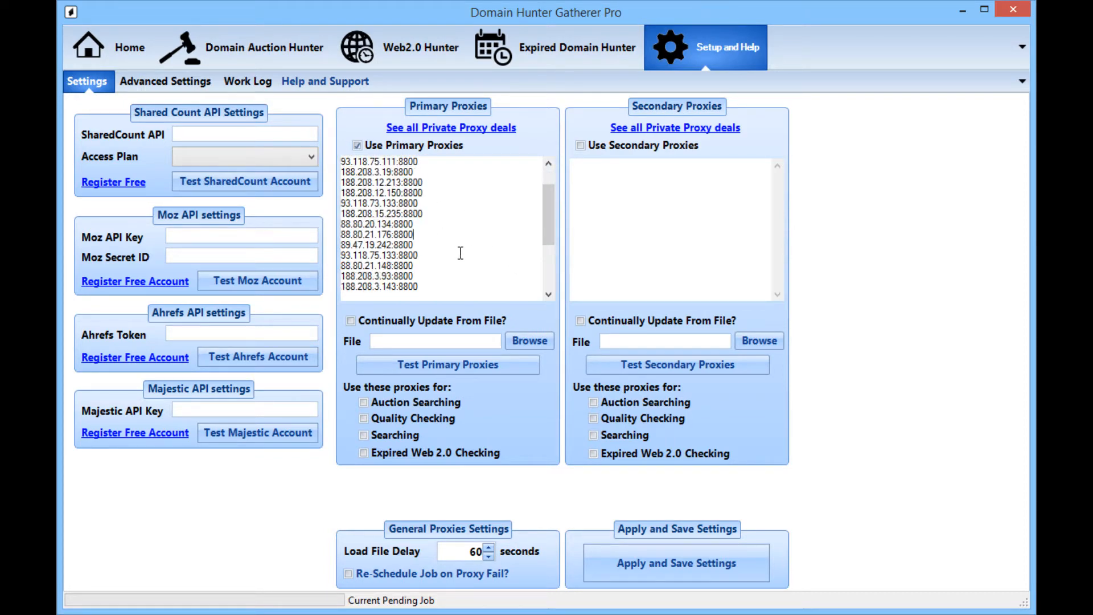
scroll(460, 253, "up", 1)
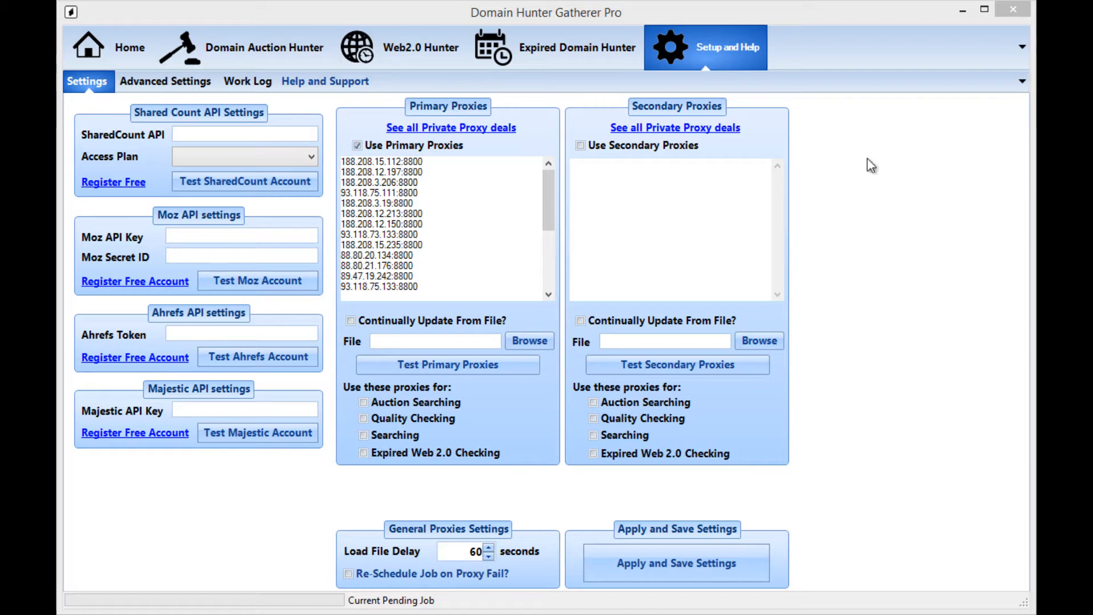
Step: Replace the primary proxies with the copied list that adds a username and password to each proxy
left_click_drag(439, 285, 305, 98)
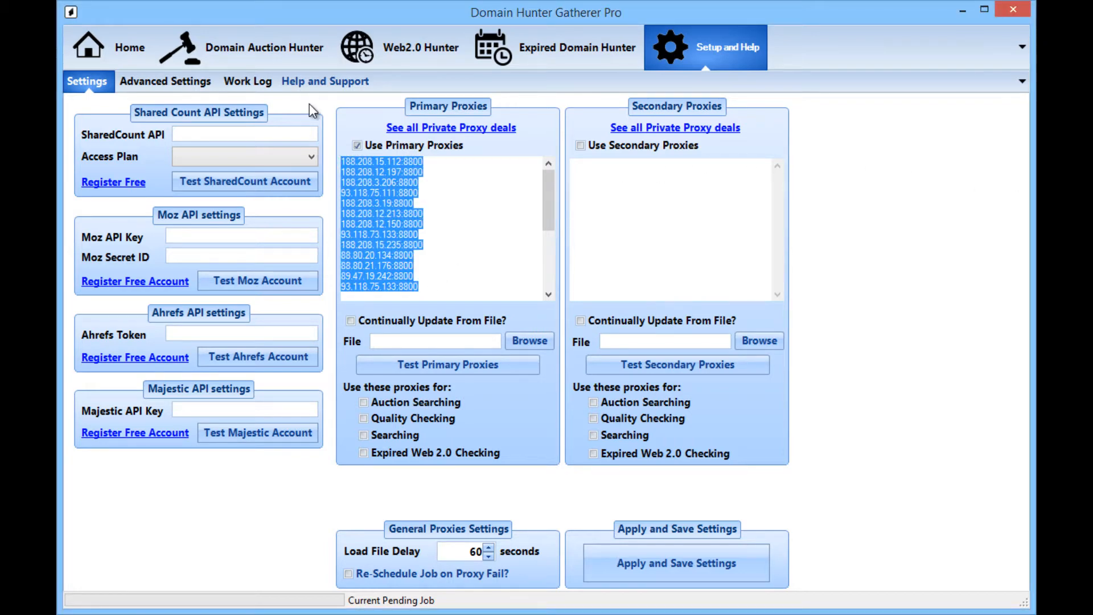
key("ctrl+v")
scroll(492, 225, "up", 5)
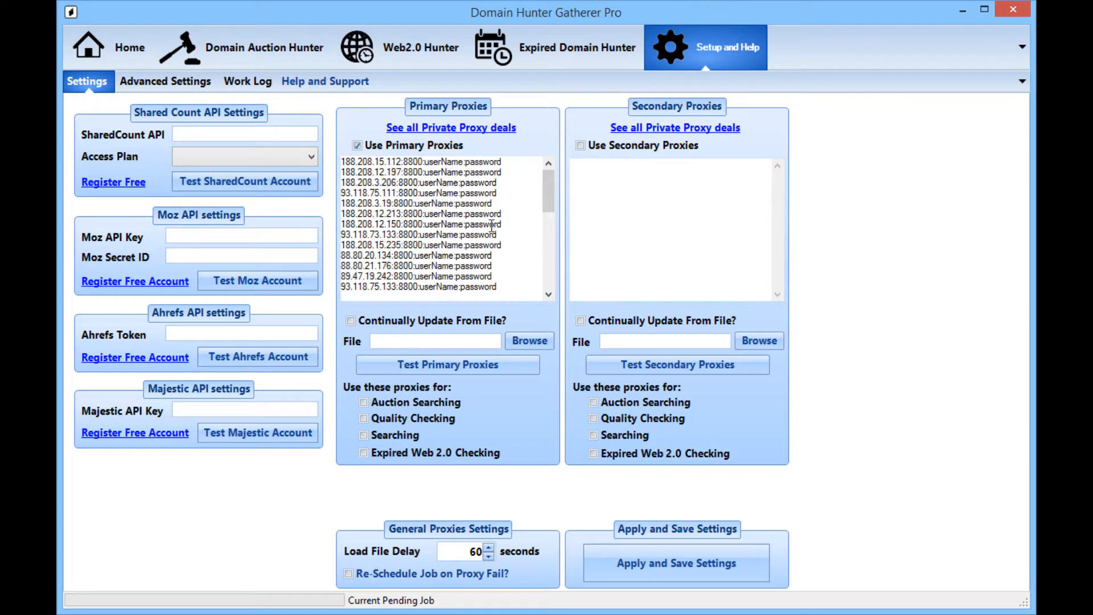
left_click_drag(345, 162, 525, 166)
left_click(402, 162)
left_click(424, 163)
left_click(462, 162)
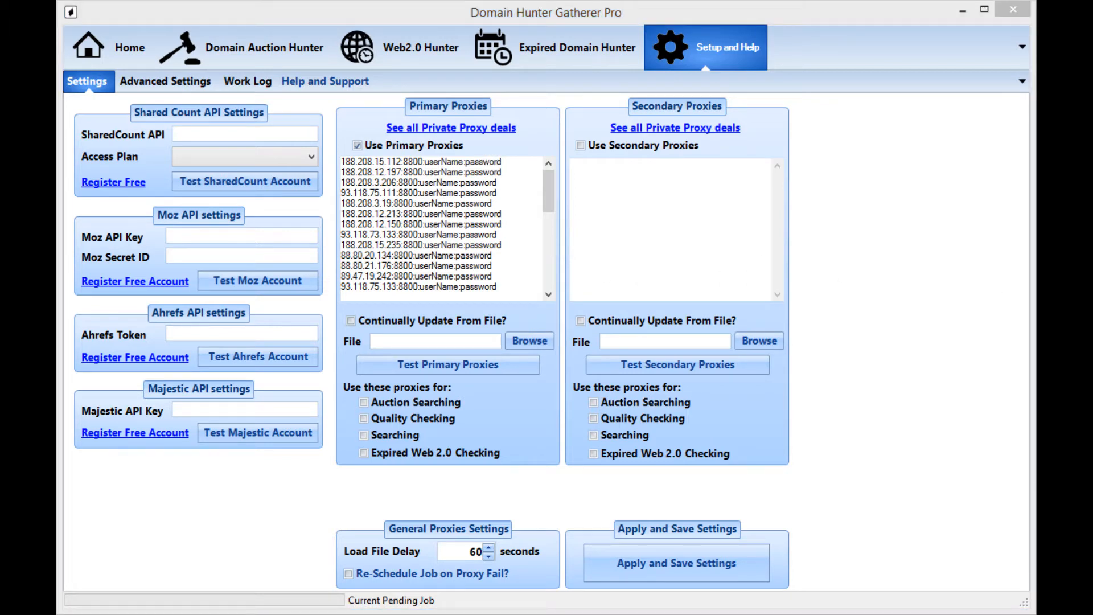
Step: Replace the entire primary proxies list with the copied IP:port proxies without login credentials
right_click(491, 211)
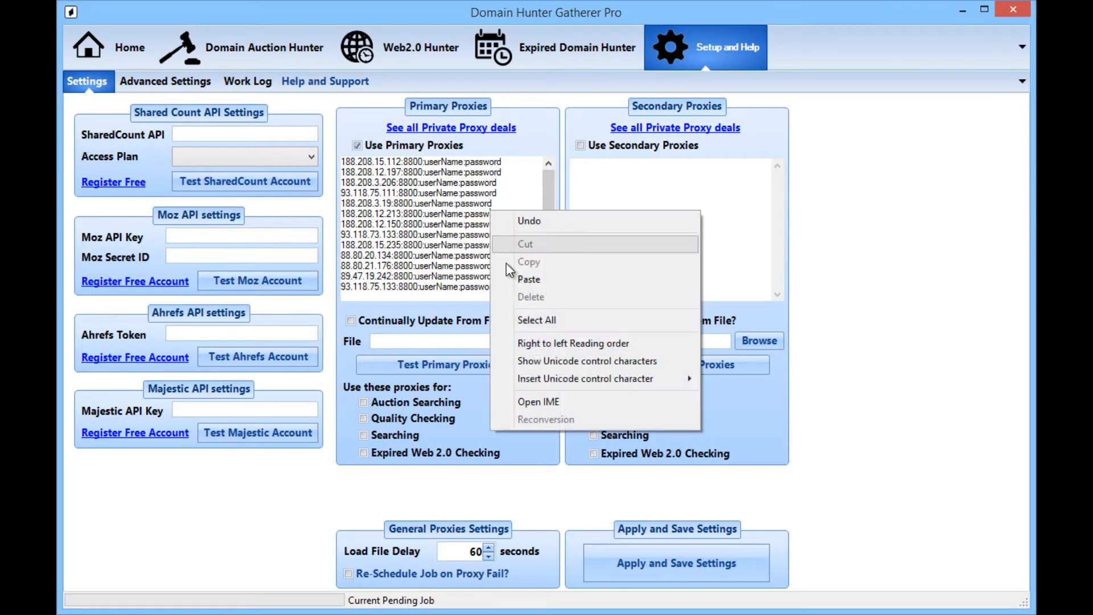
left_click(521, 322)
key("ctrl+v")
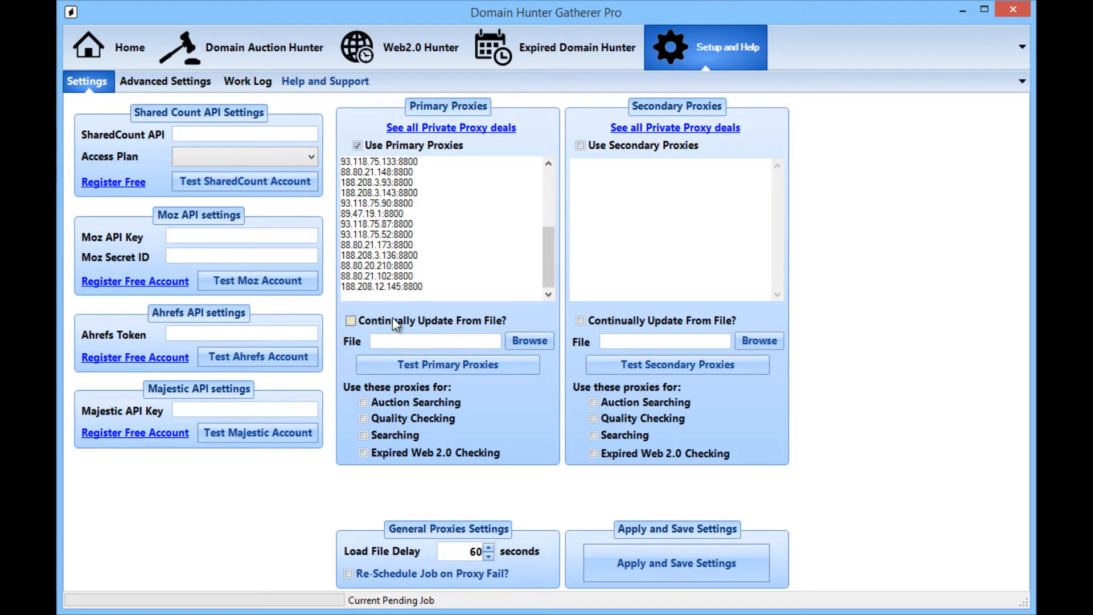
Step: Enable continuous updating of the primary proxies from the file proxies.txt in the DHG Test folder
left_click(360, 323)
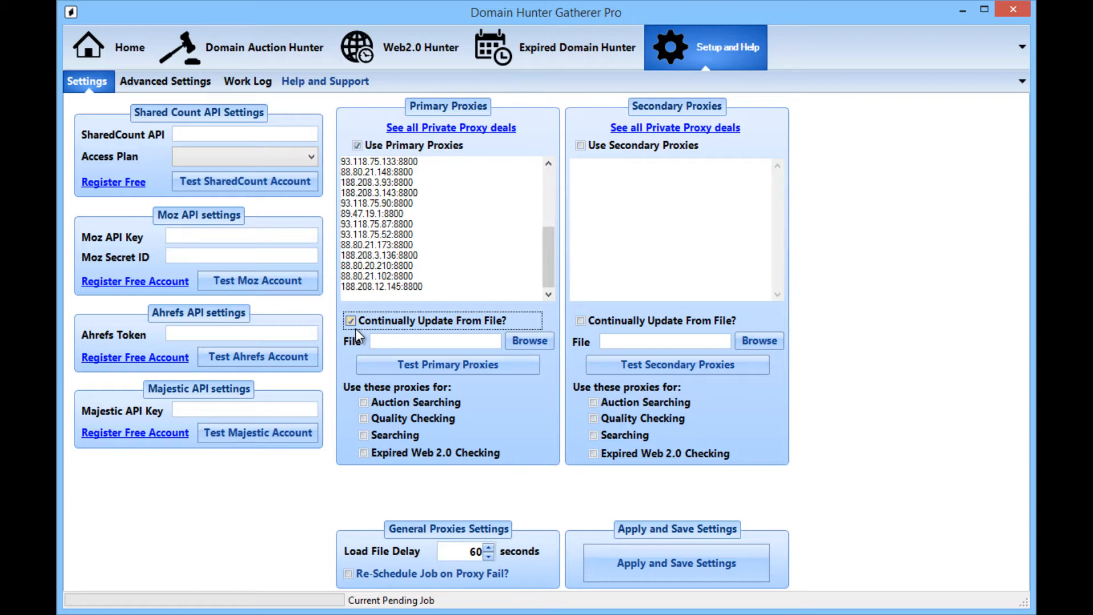
left_click(350, 321)
left_click(538, 341)
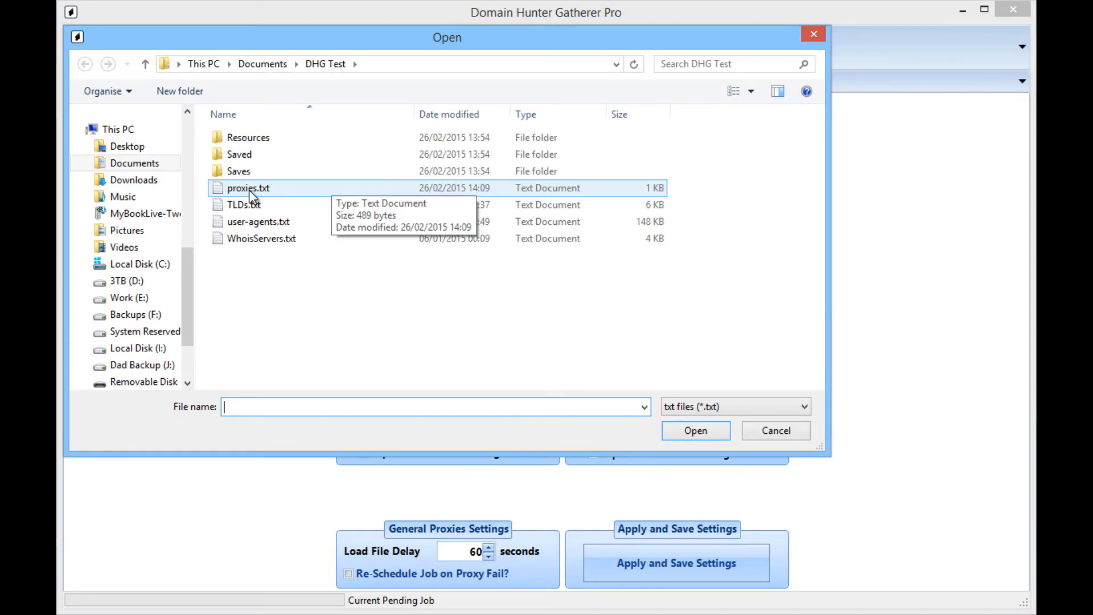
double_click(248, 190)
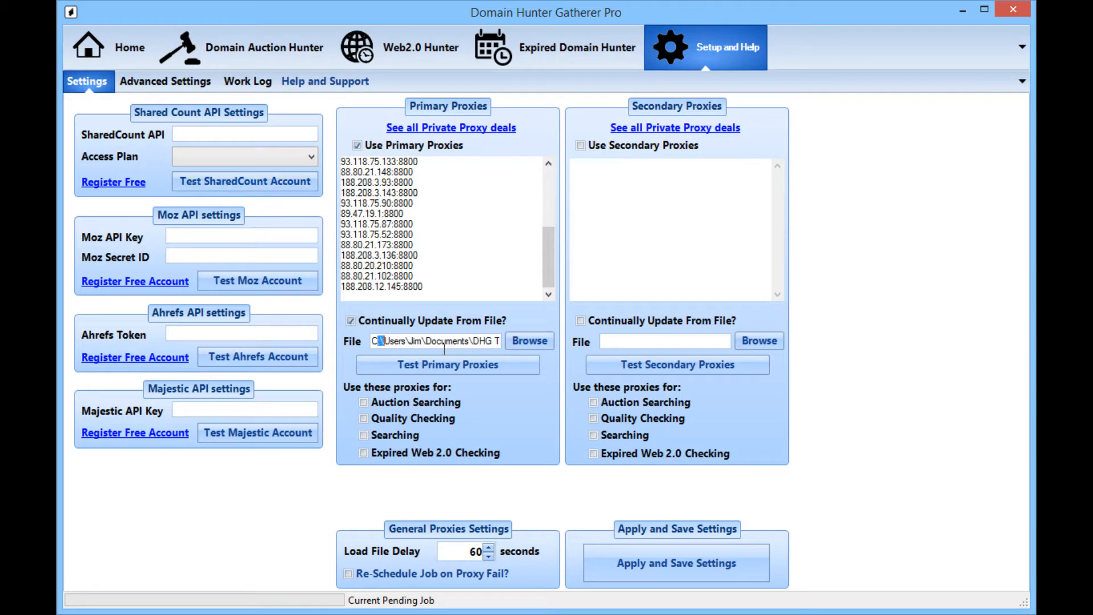
left_click_drag(444, 348, 512, 350)
left_click(490, 344)
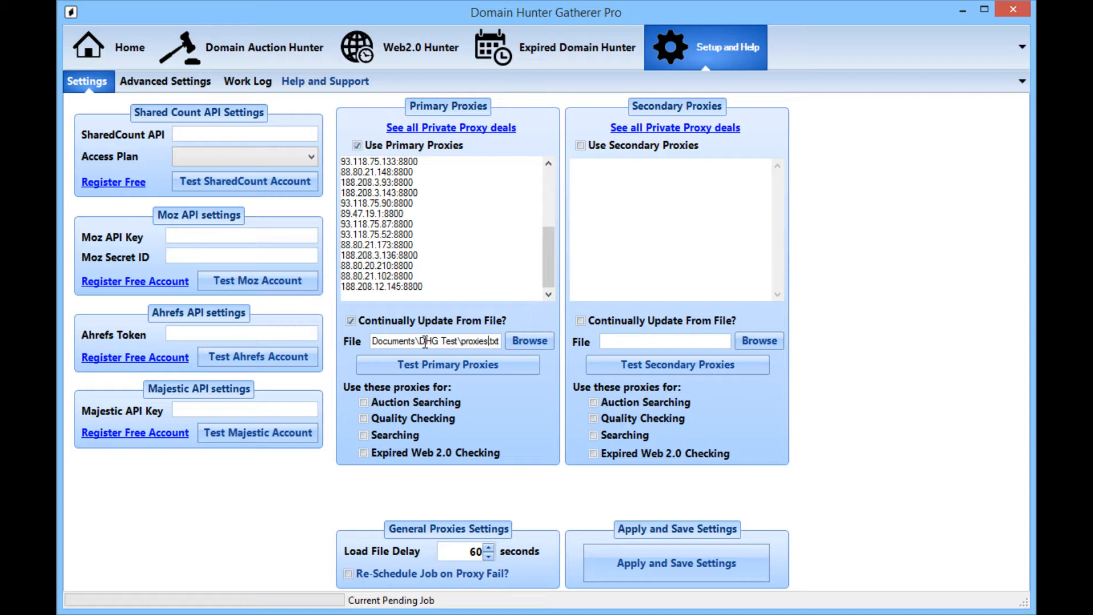
left_click(352, 320)
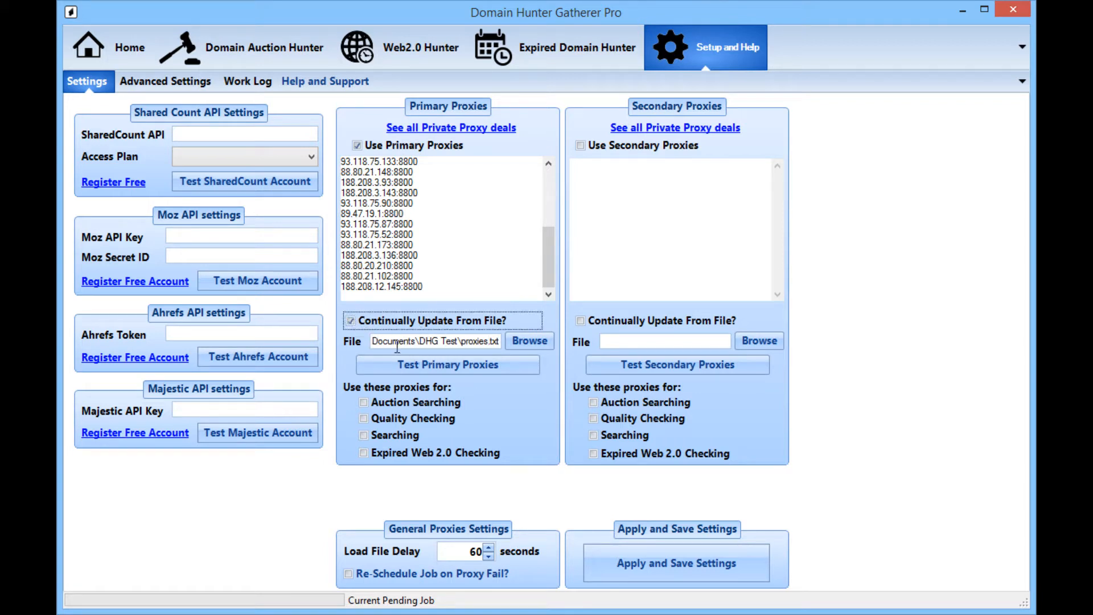
Step: Clear the primary proxies' file path and turn off continuous updating from file
left_click_drag(489, 341, 285, 322)
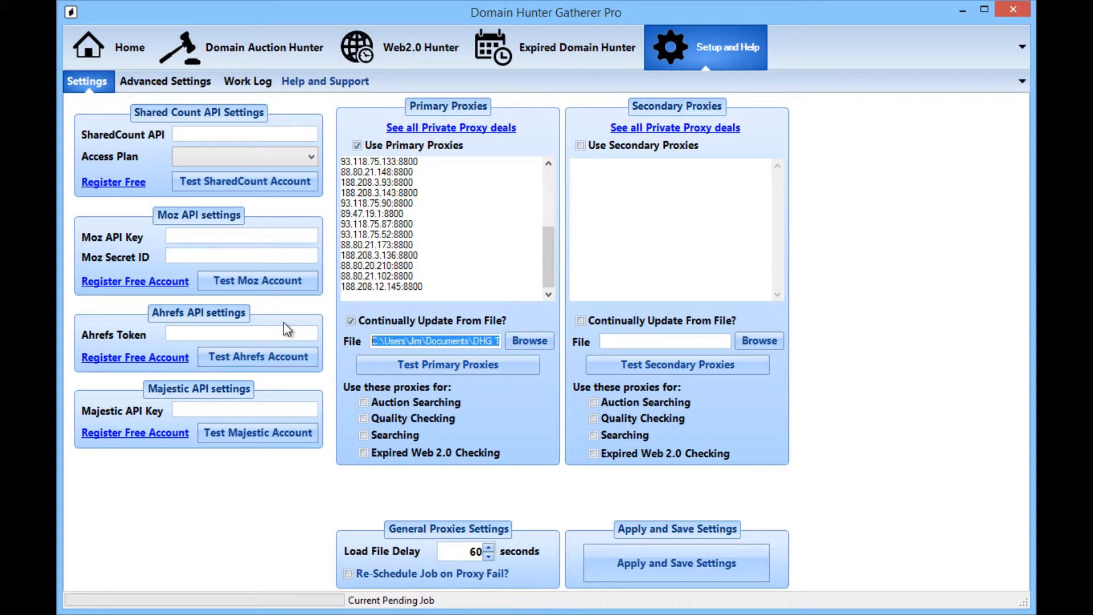
key("BackSpace")
left_click(364, 318)
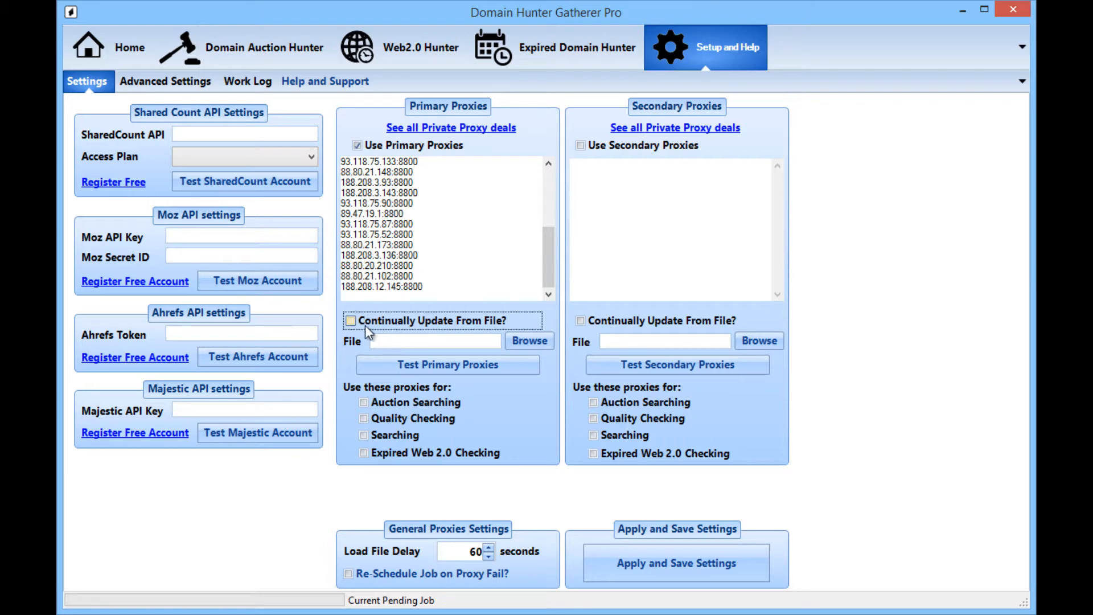
Step: Open the proxy checker for the primary proxies and run the test on the whole imported list
left_click(433, 368)
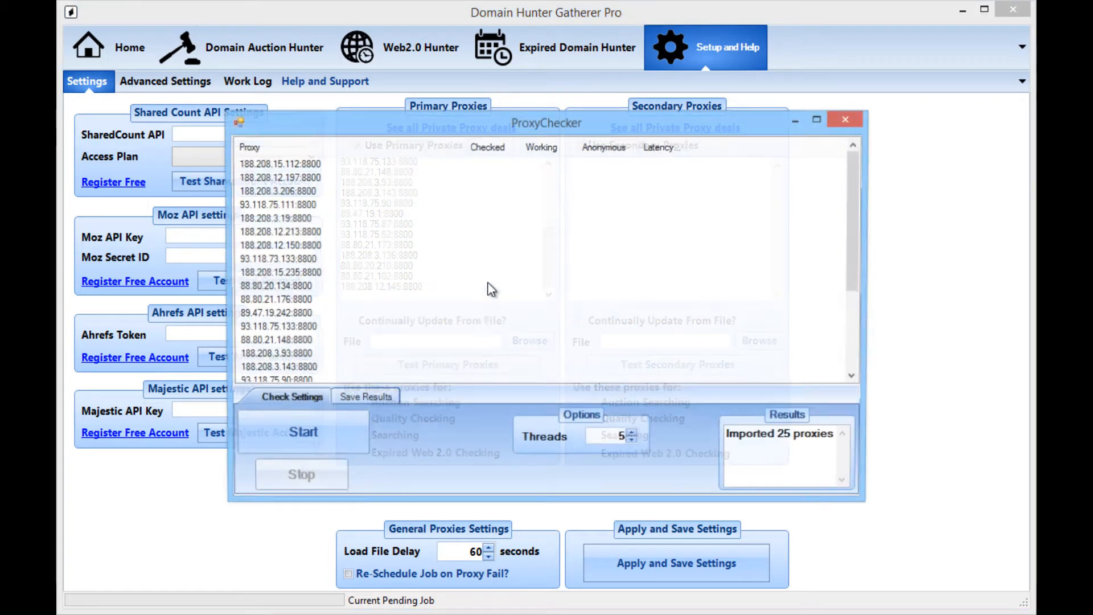
left_click_drag(472, 130, 430, 86)
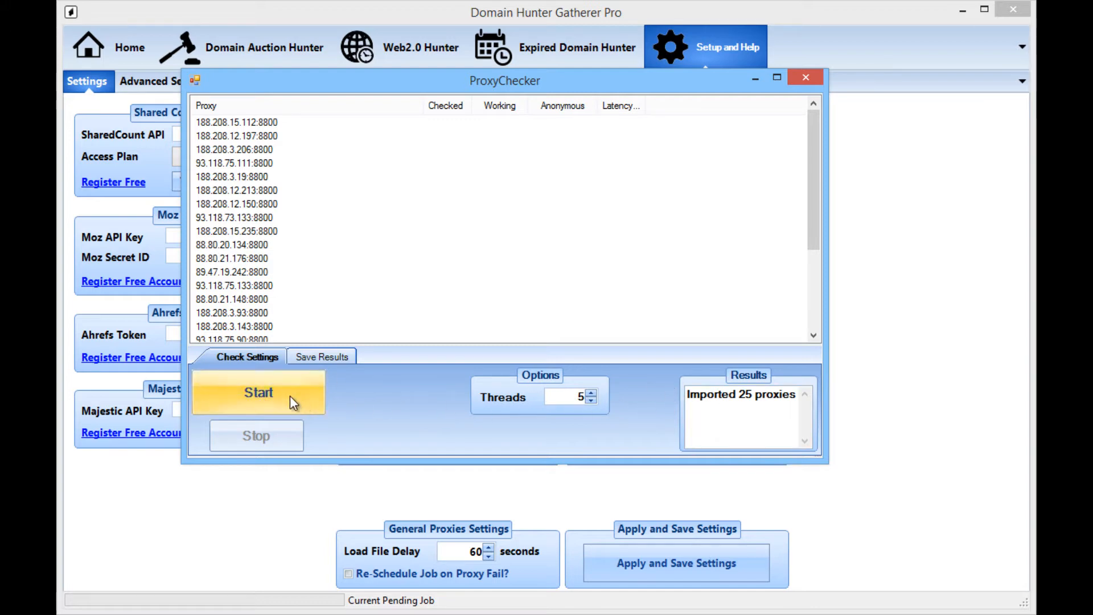
left_click(321, 231)
scroll(329, 244, "down", 3)
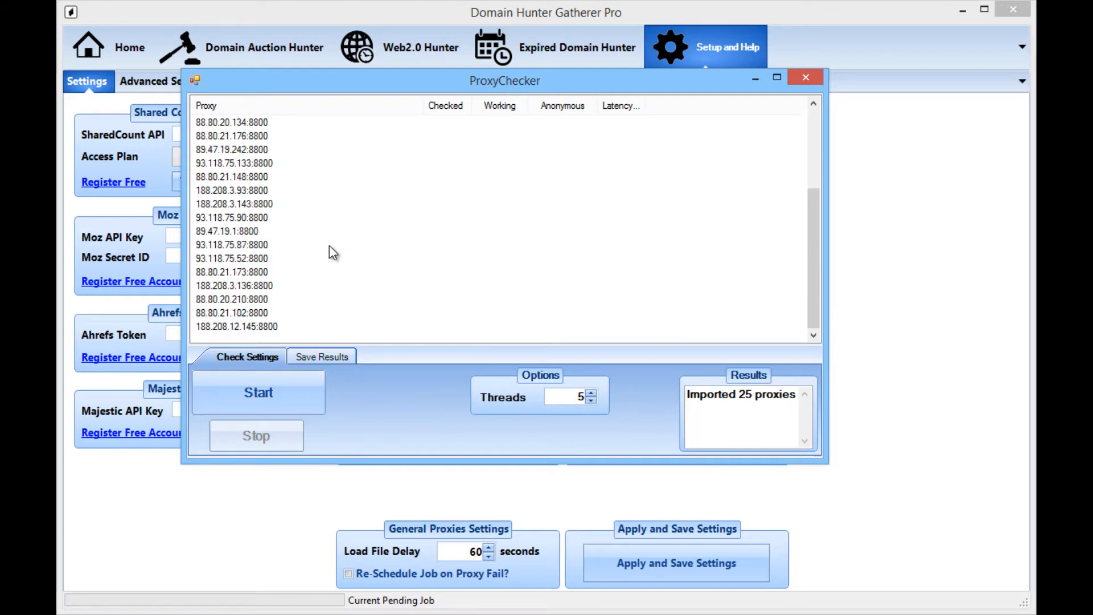
scroll(324, 254, "up", 3)
left_click(285, 391)
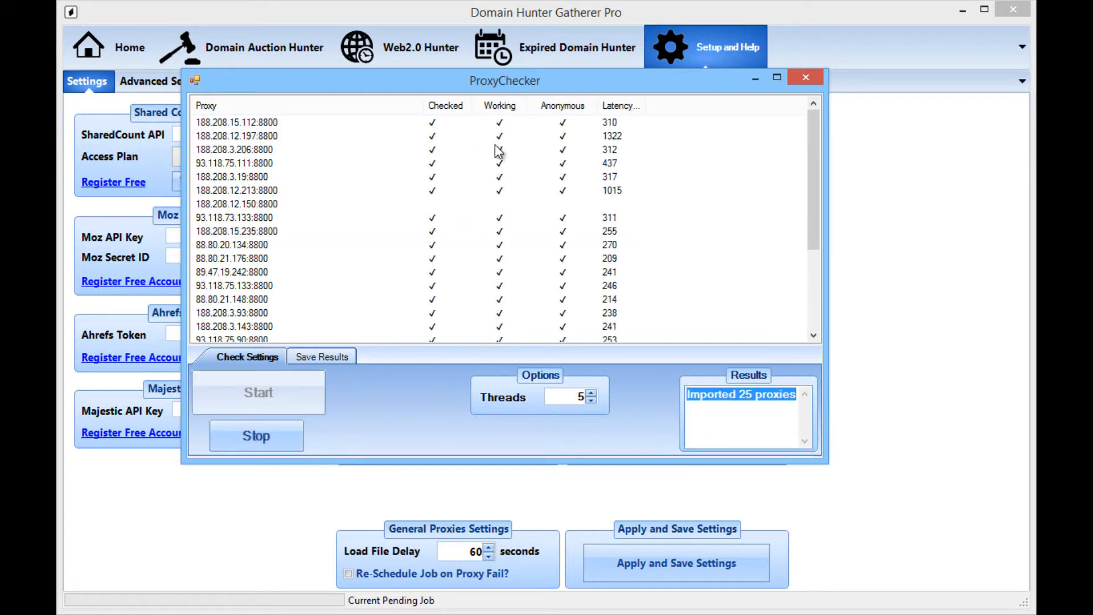
Step: Review the working, anonymous and latency results for the tested proxies and close the proxy checker
scroll(632, 194, "down", 3)
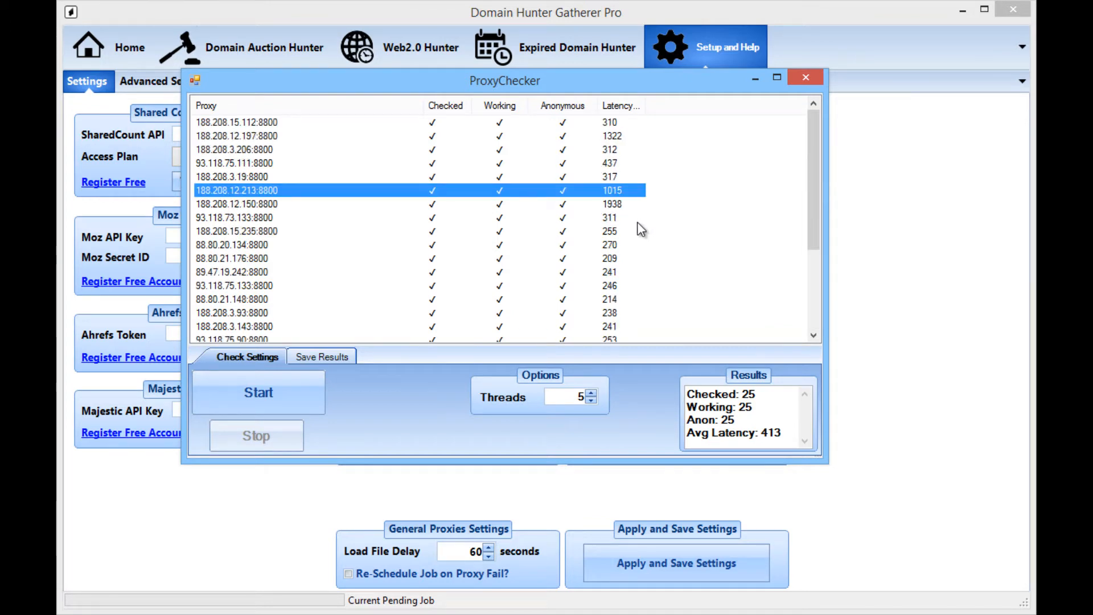
left_click(615, 259)
scroll(615, 261, "down", 3)
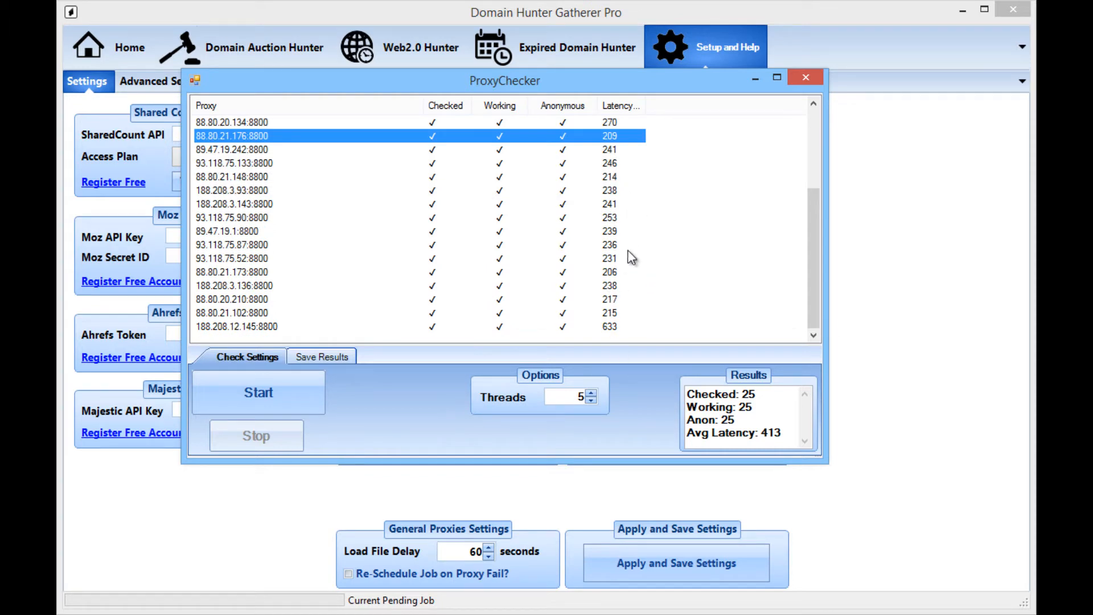
left_click(807, 79)
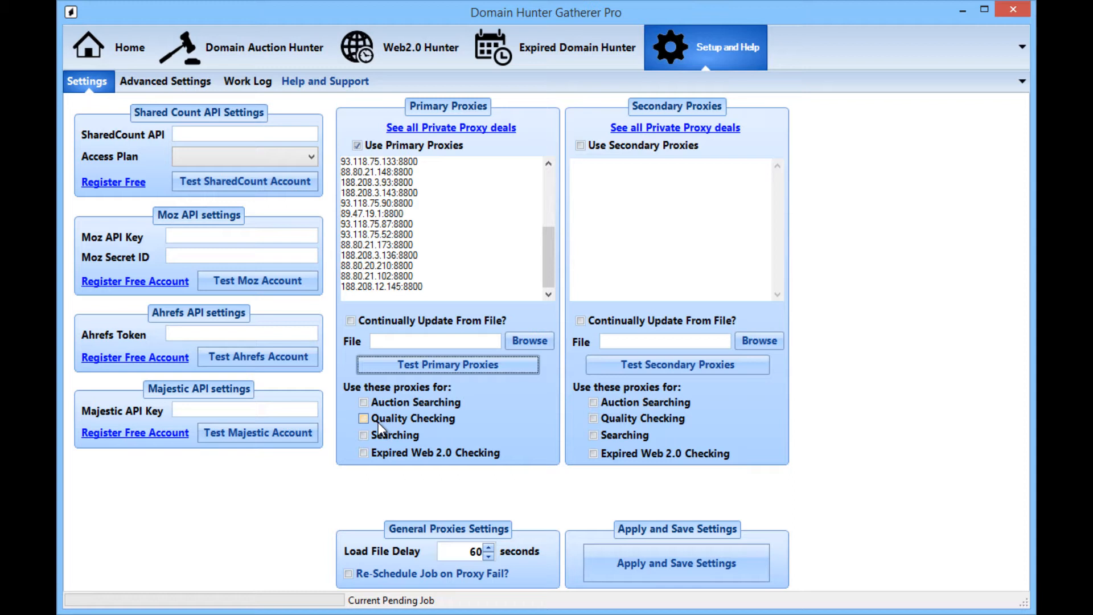
left_click(480, 236)
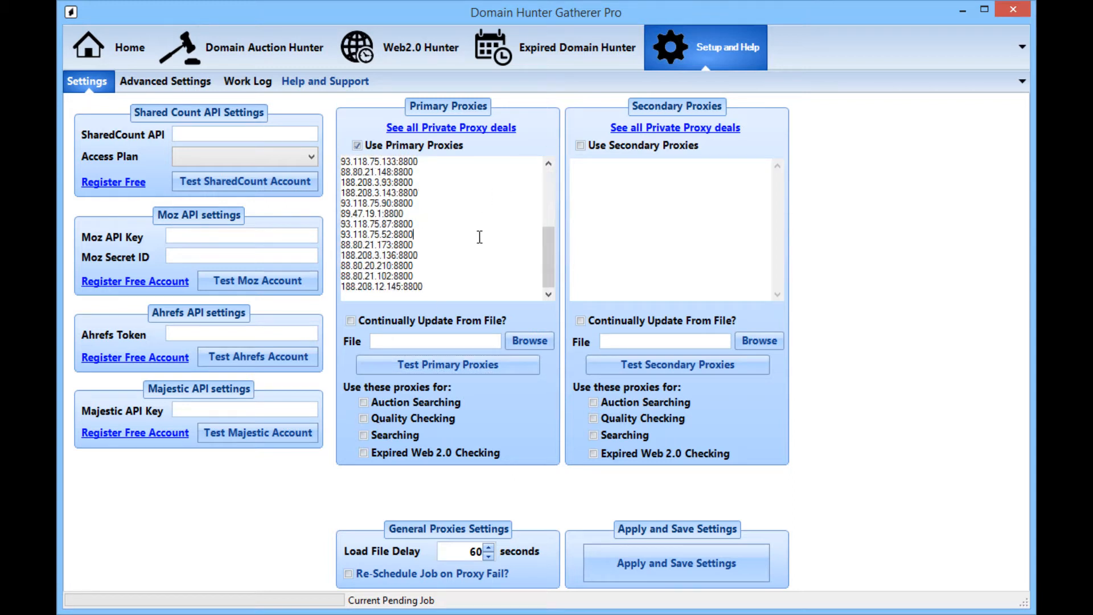
scroll(476, 239, "up", 5)
scroll(475, 241, "down", 5)
scroll(472, 245, "up", 4)
scroll(471, 247, "down", 4)
Step: Assign the primary proxies to Auction Searching, Quality Checking, Searching and Expired Web 2.0 Checking
left_click(364, 403)
left_click(364, 419)
left_click(364, 435)
left_click(364, 452)
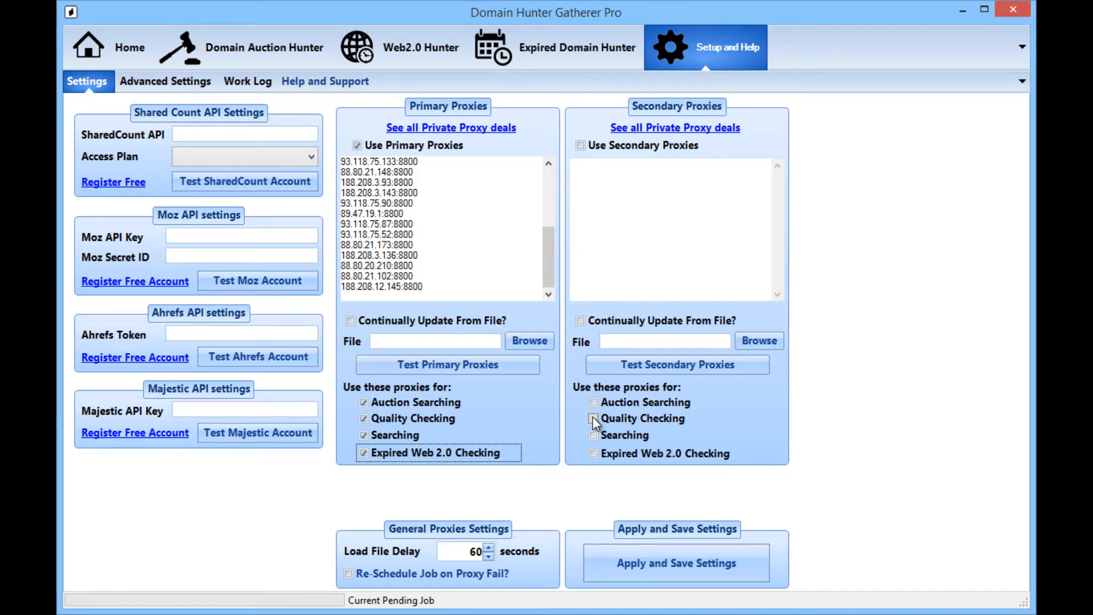
Step: Try assigning Searching to the secondary proxies instead, and return it to the primary proxies
left_click(393, 424)
left_click(394, 434)
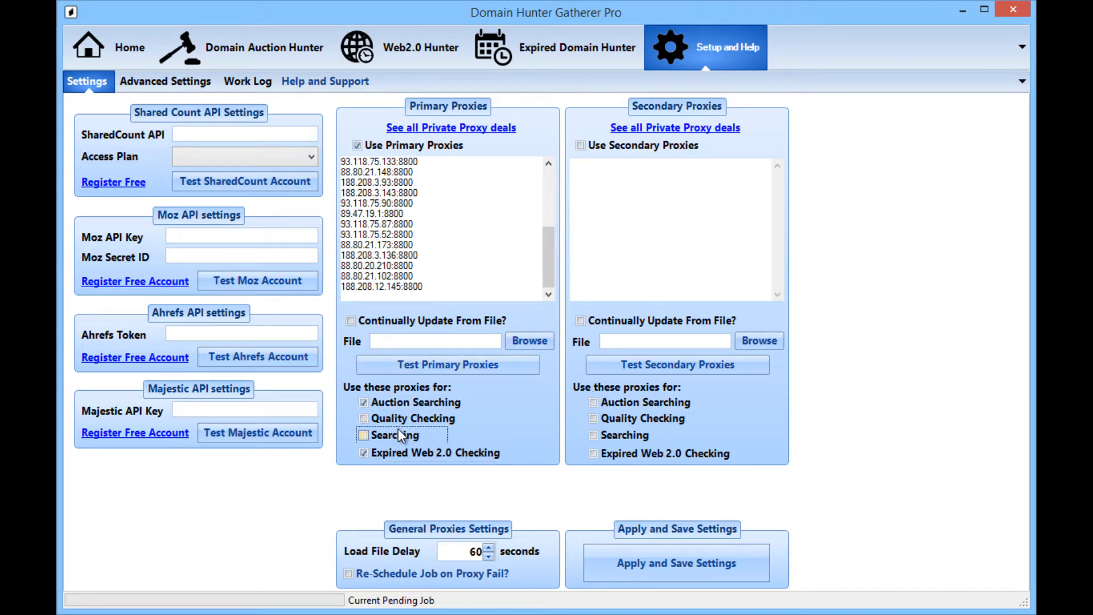
left_click(399, 419)
left_click(611, 436)
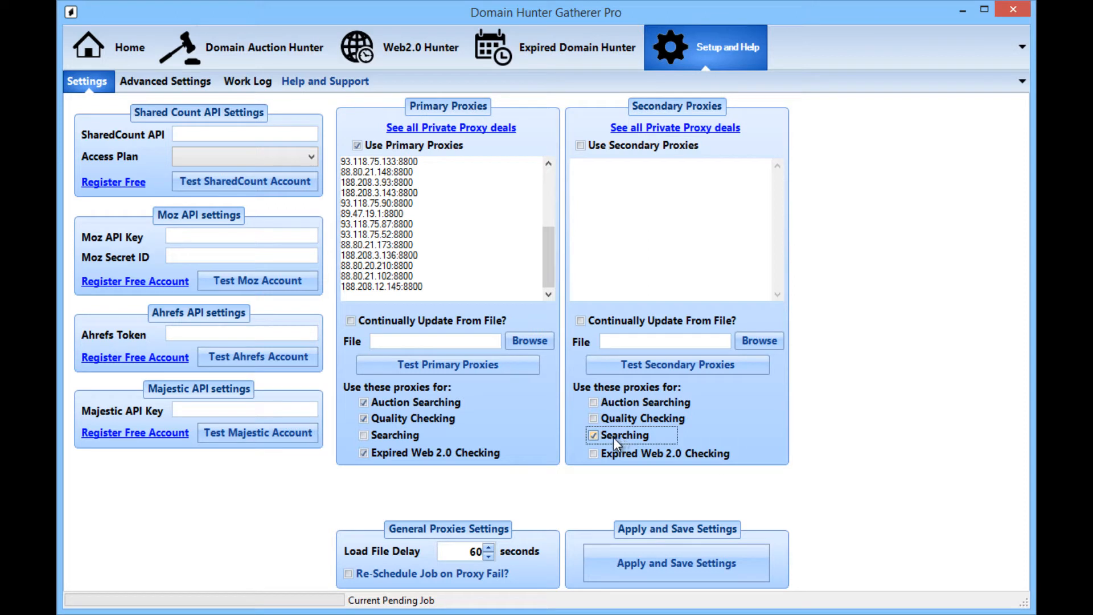
left_click(393, 435)
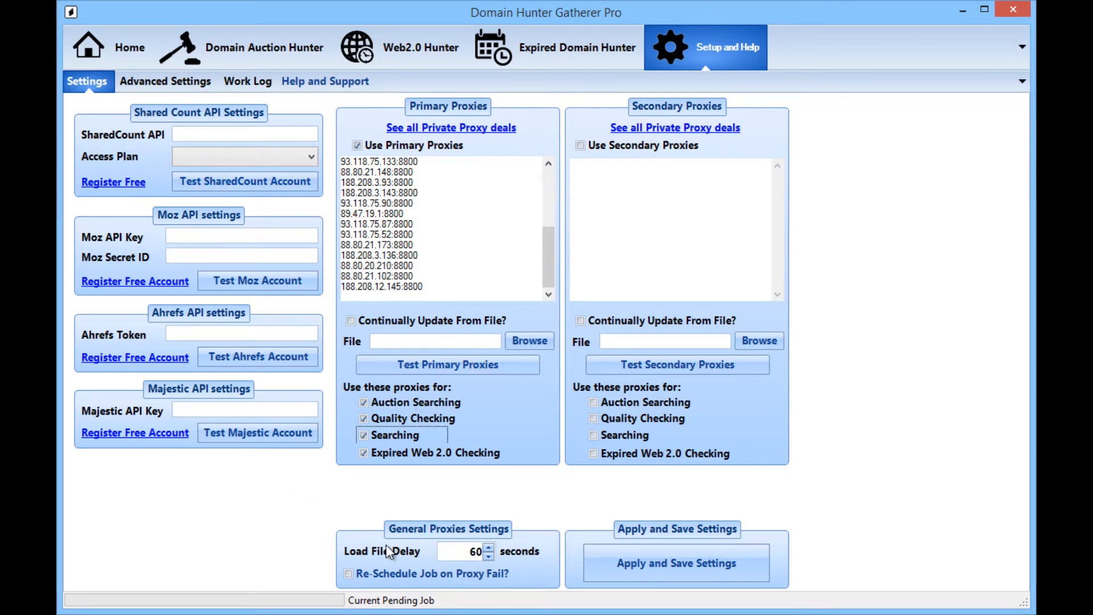
Step: Enable re-scheduling of jobs on proxy failure in the general proxies settings
left_click(348, 575)
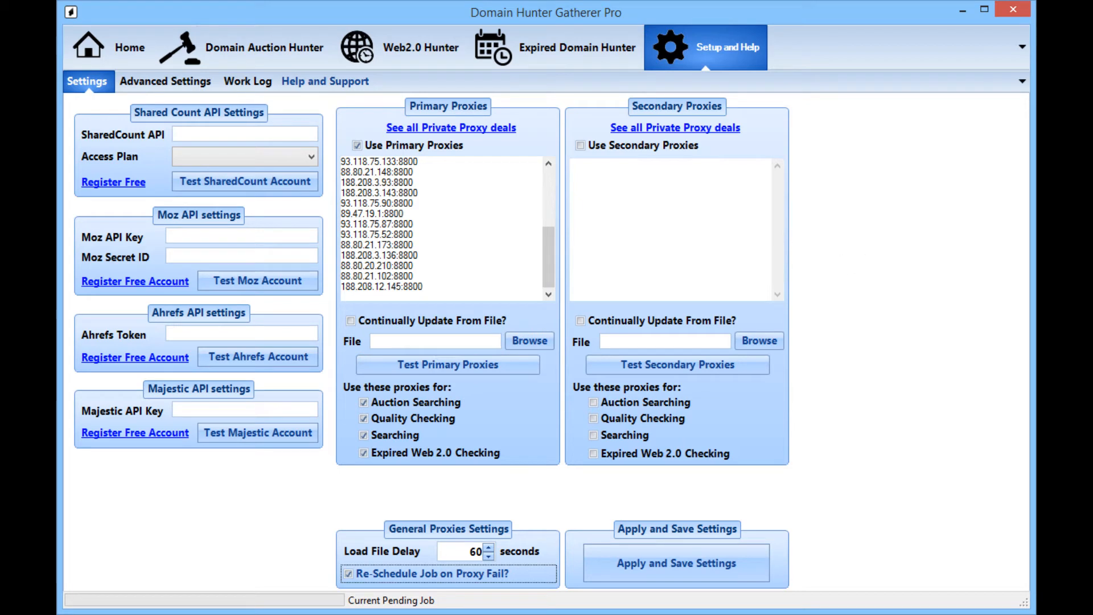
Step: Set the SharedCount access plan to Free Plan
left_click(453, 182)
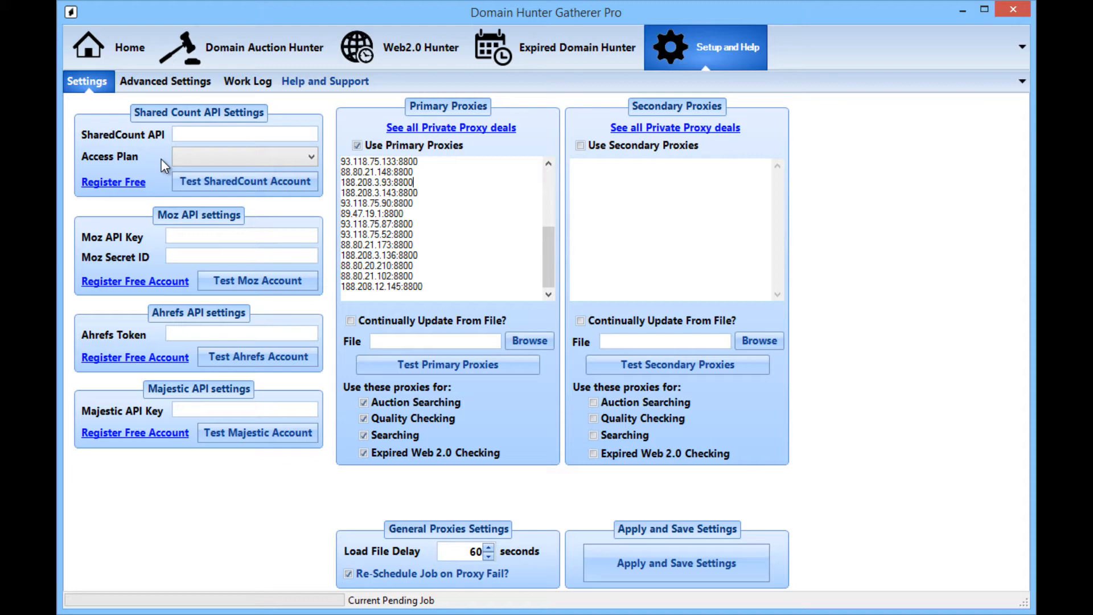
left_click(196, 155)
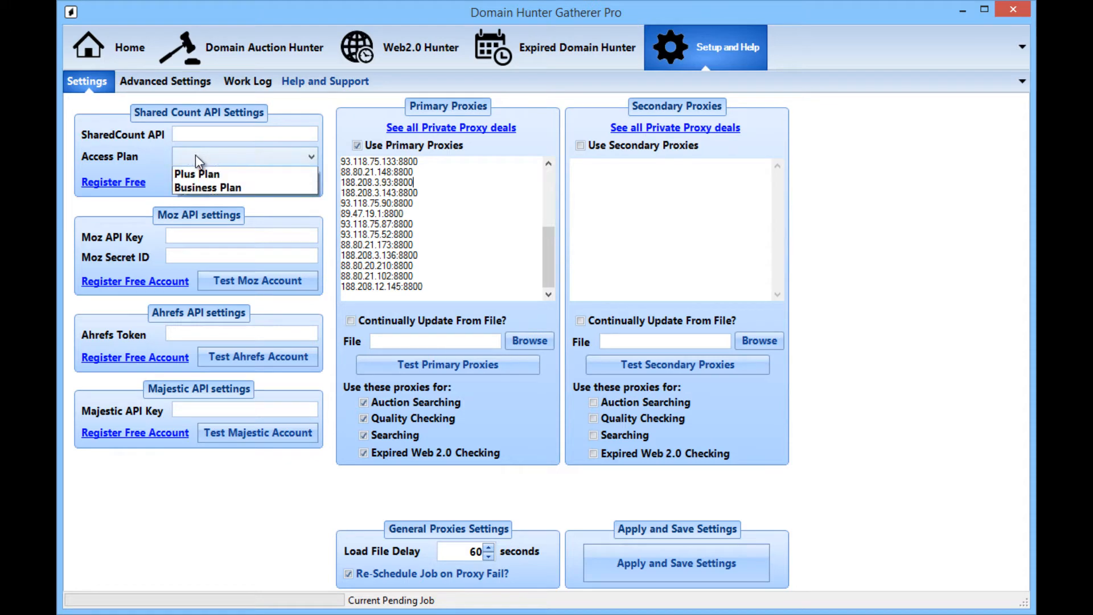
left_click(194, 173)
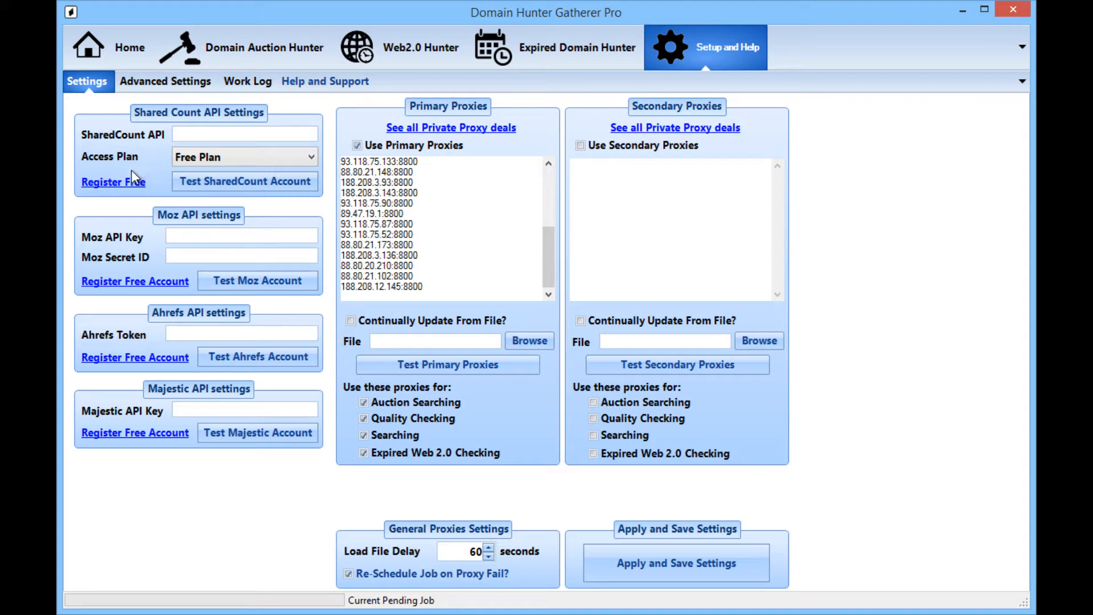
Step: Open the SharedCount API registration page, look over the sign-up form and return to the settings
left_click(116, 182)
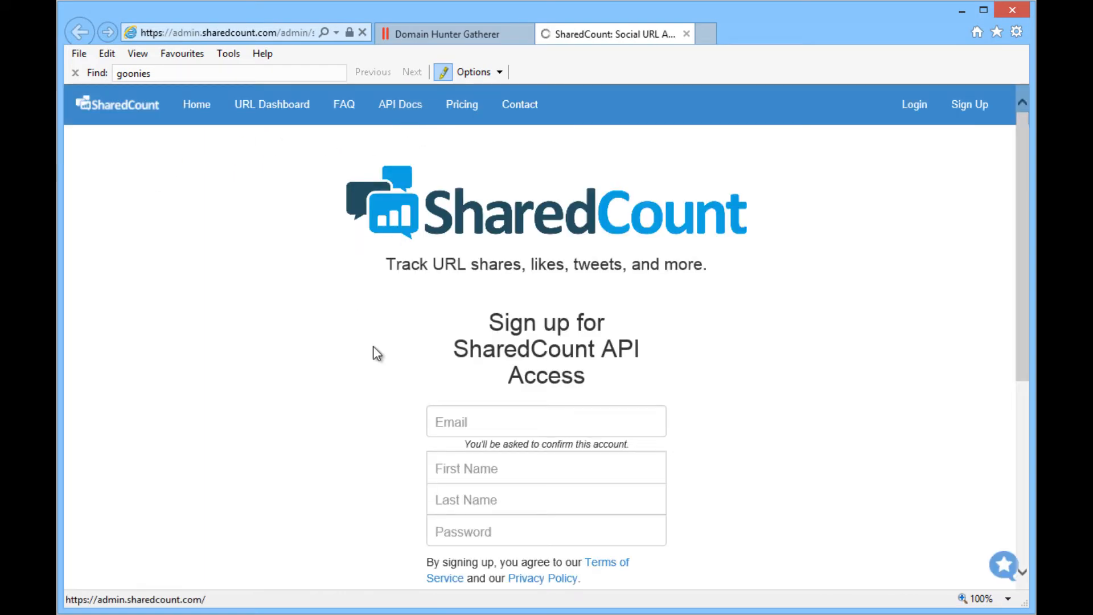
scroll(671, 349, "down", 5)
scroll(678, 340, "up", 5)
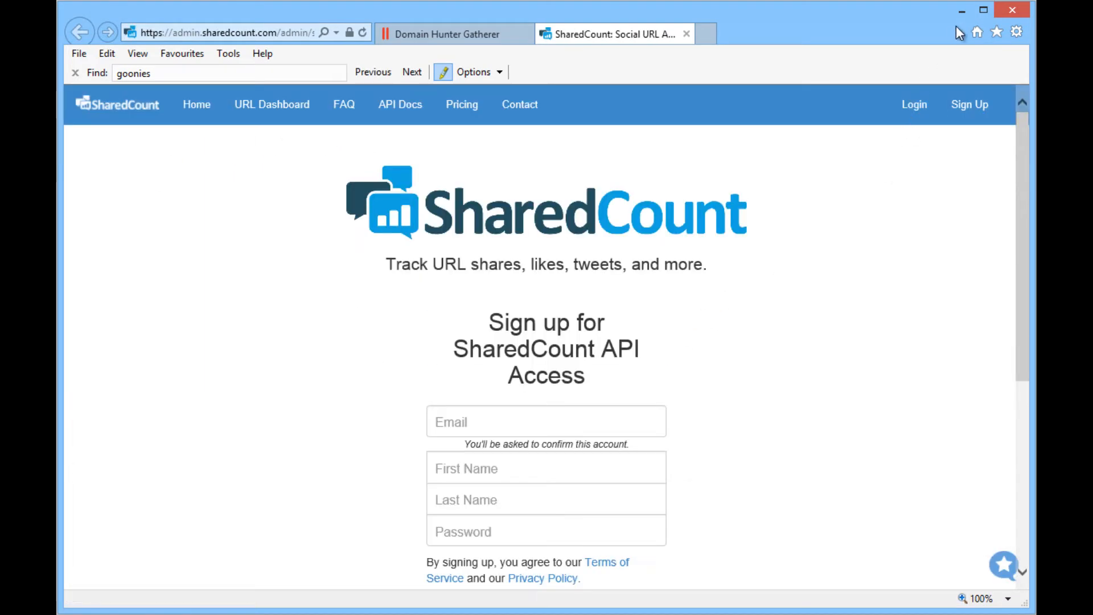
left_click(963, 10)
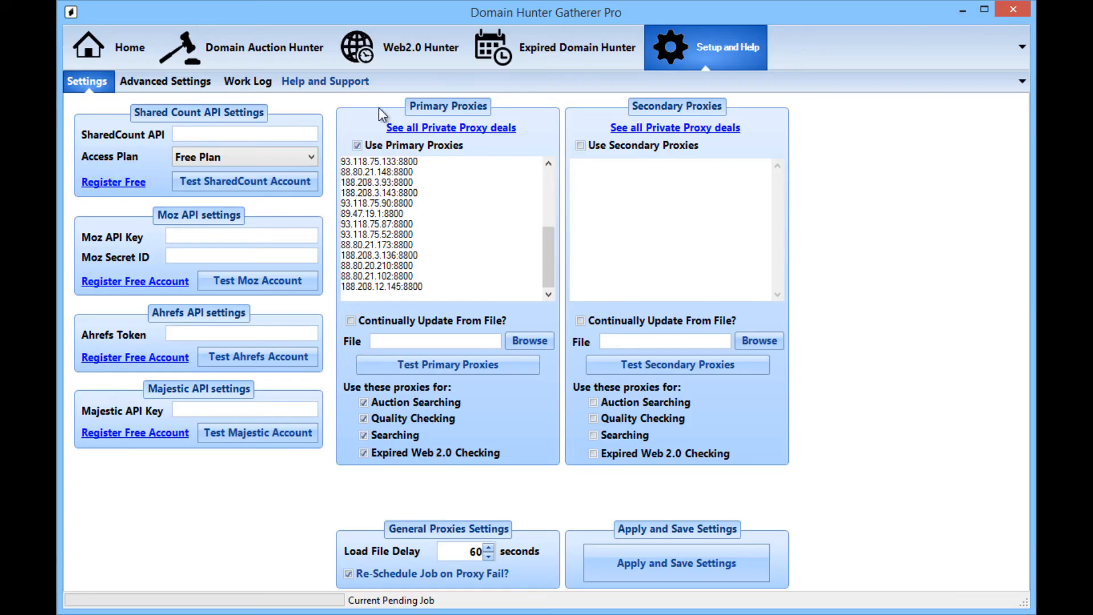
left_click(209, 138)
type("sfsdgsdfg")
left_click(56, 597)
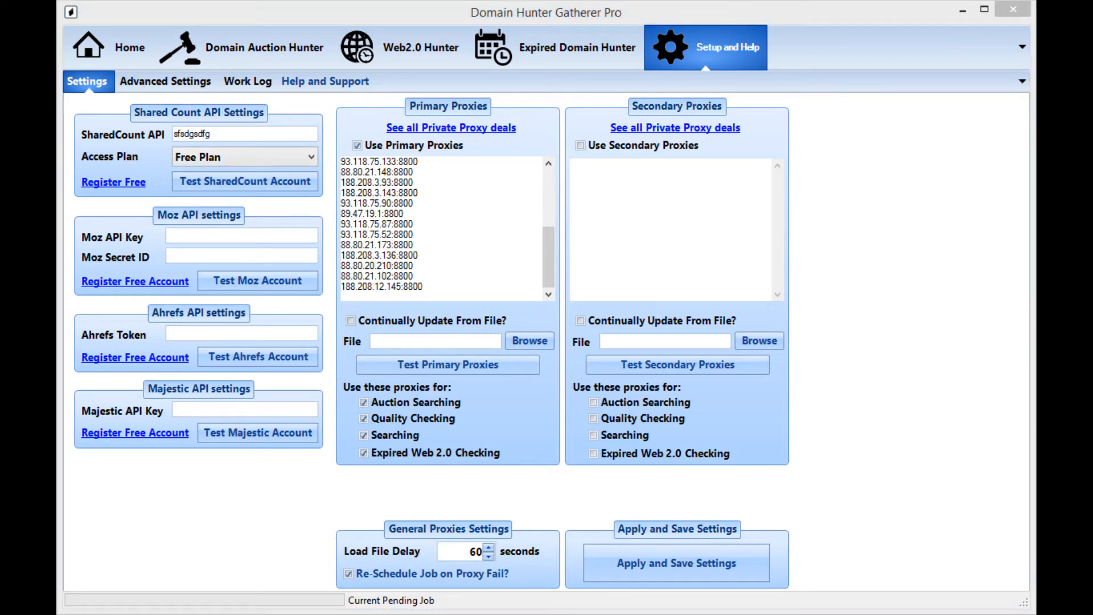
Step: Replace the contents of the SharedCount API field with the API key and test the SharedCount account
double_click(191, 137)
key("ctrl+v")
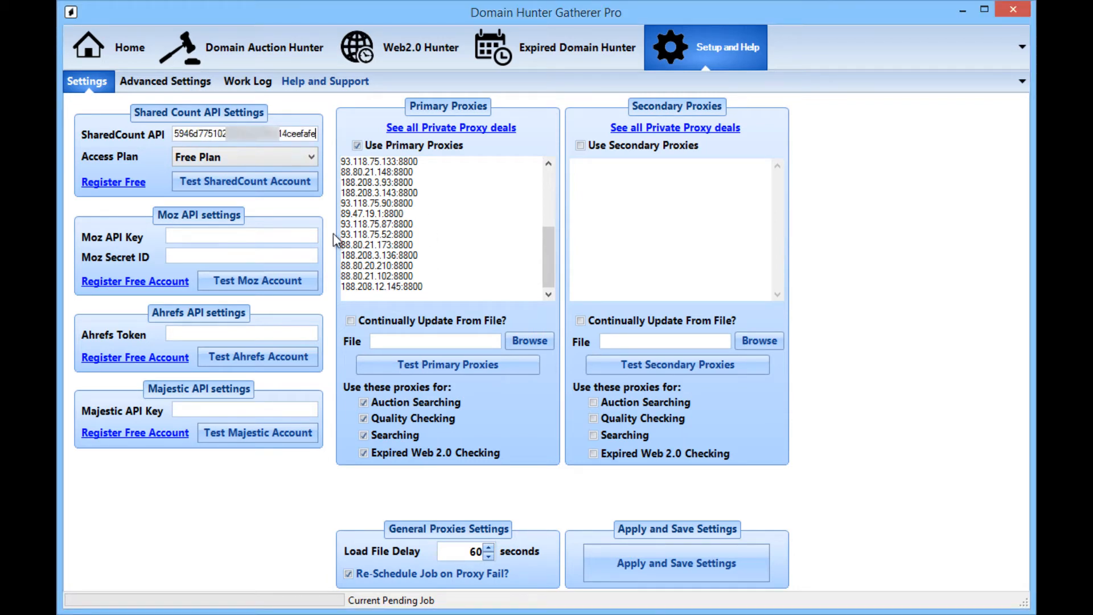
left_click(190, 183)
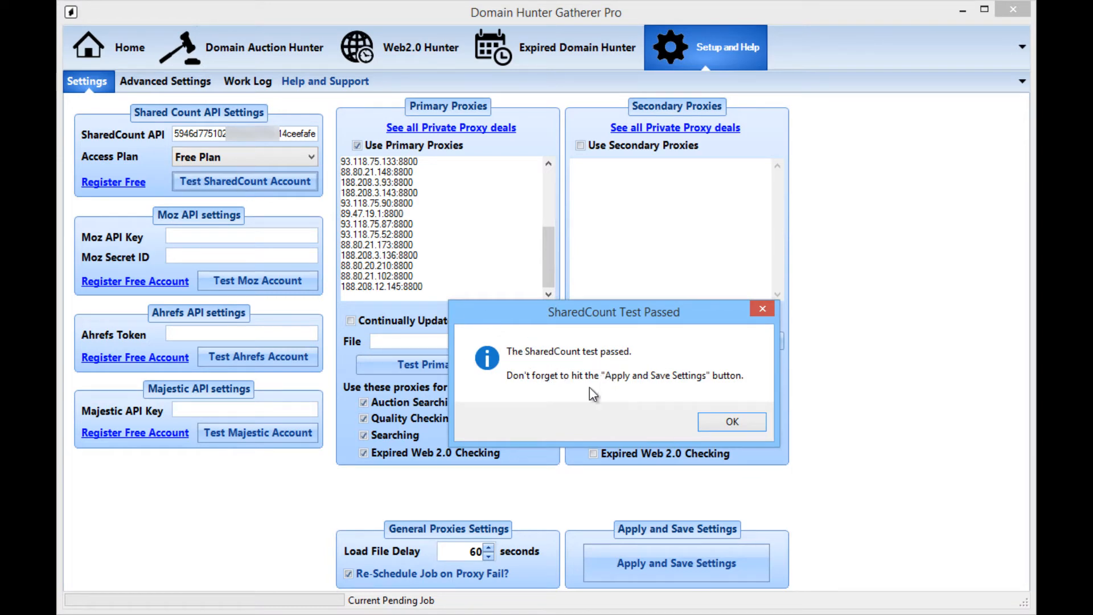
left_click(733, 423)
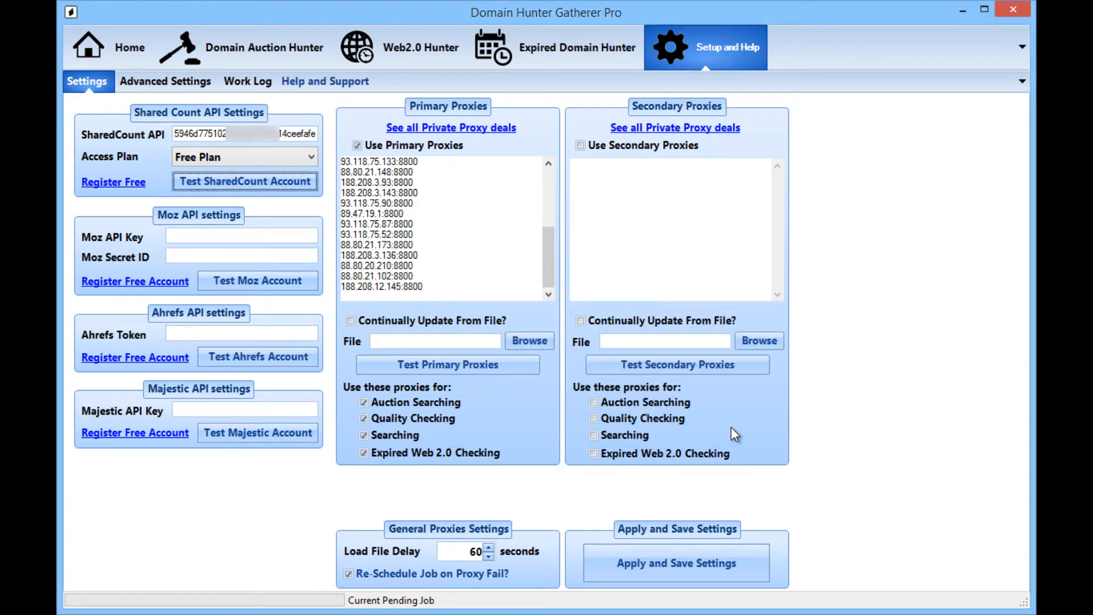
Step: Paste the Moz API key and Moz Secret ID into the Moz API settings and test the Moz account
left_click(181, 236)
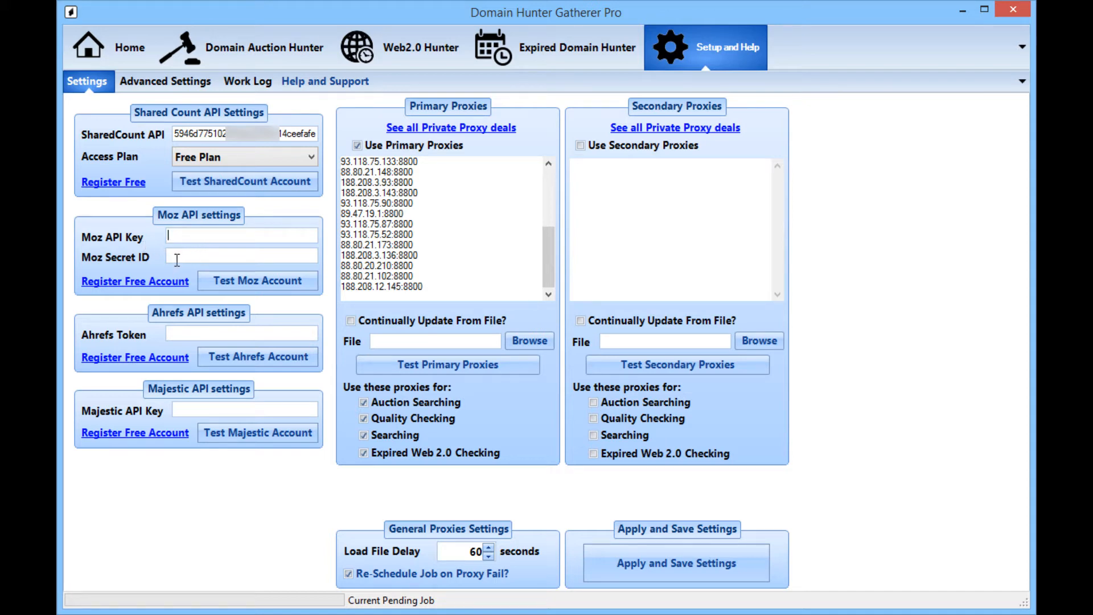
left_click(180, 256)
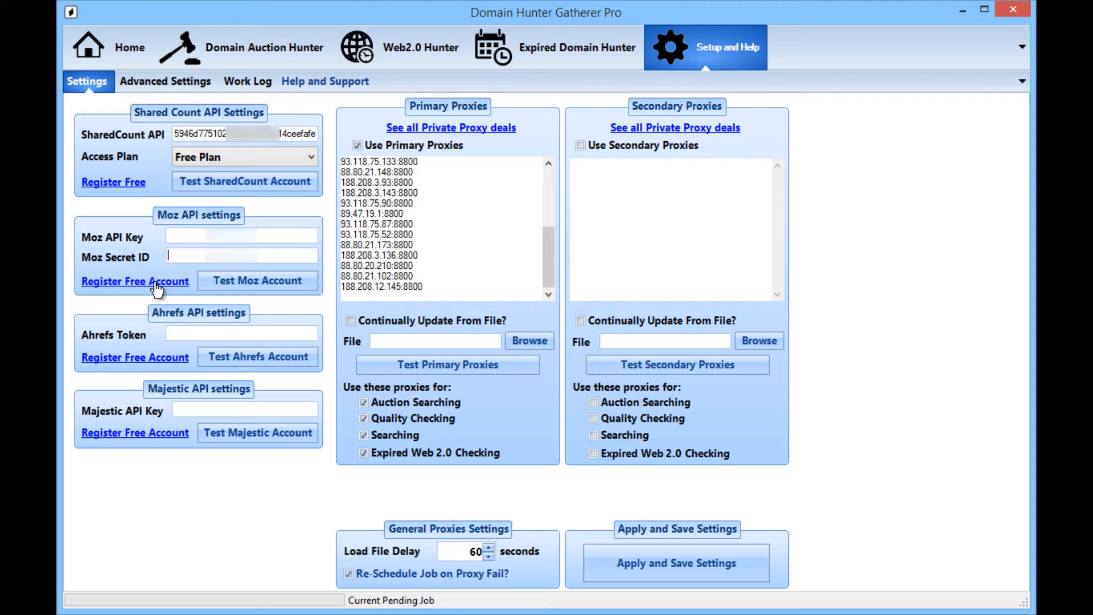
left_click(169, 256)
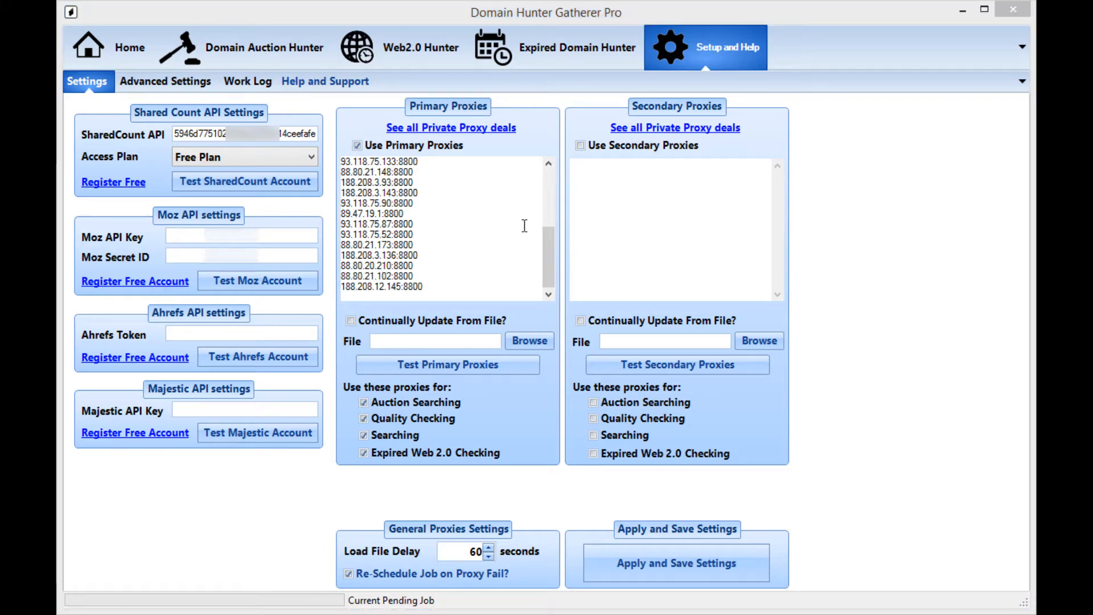
left_click(292, 235)
key("ctrl+v")
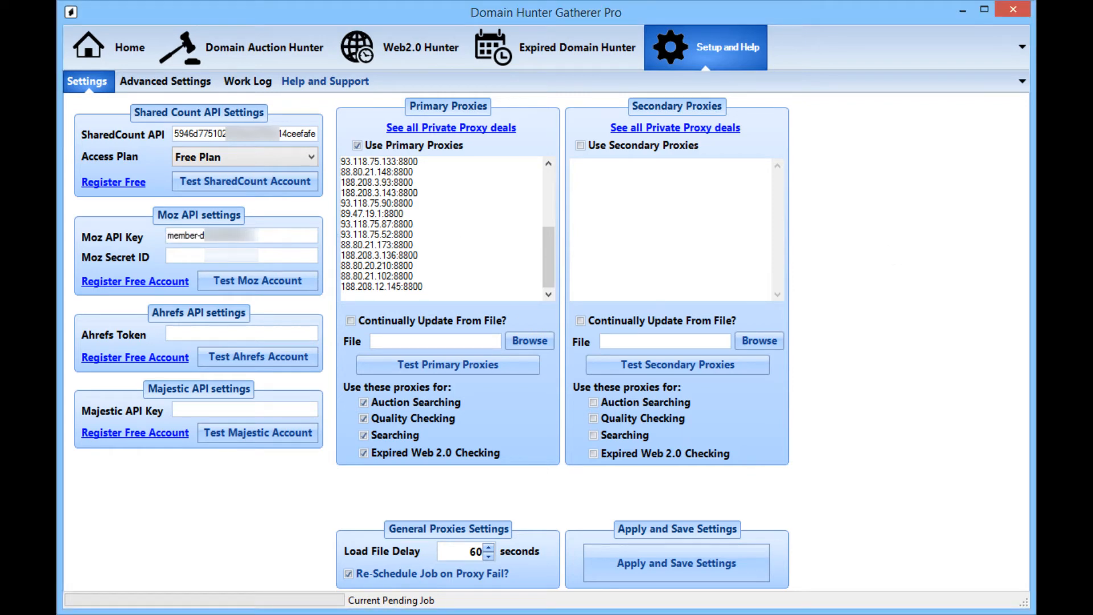
left_click(185, 254)
key("ctrl+v")
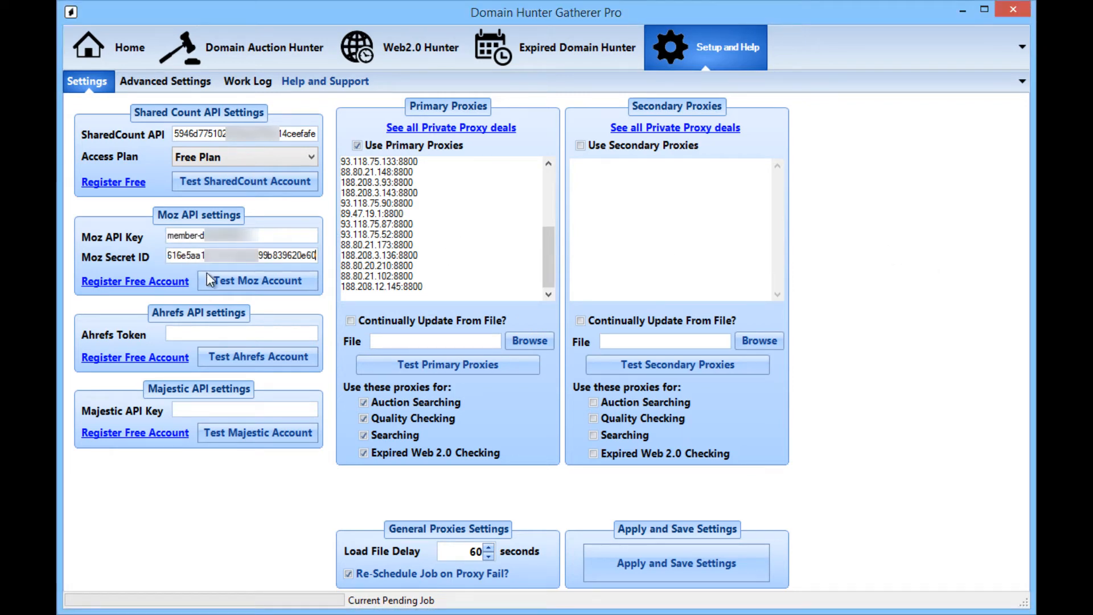
left_click(246, 285)
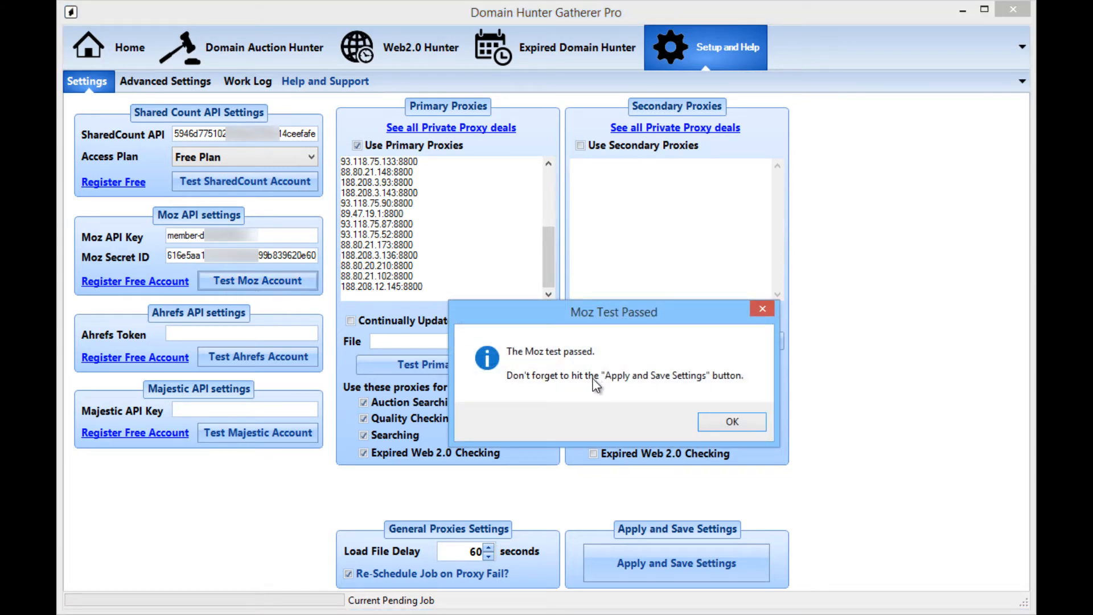
left_click(727, 424)
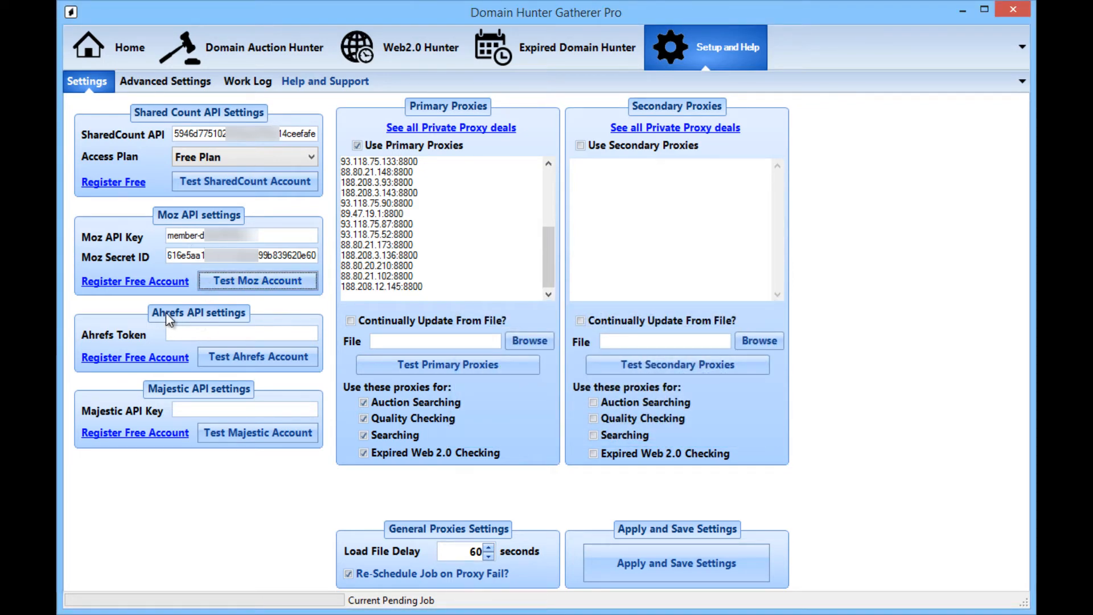
Step: View the Moz registration website from the Moz API settings and return to the settings
left_click(198, 333)
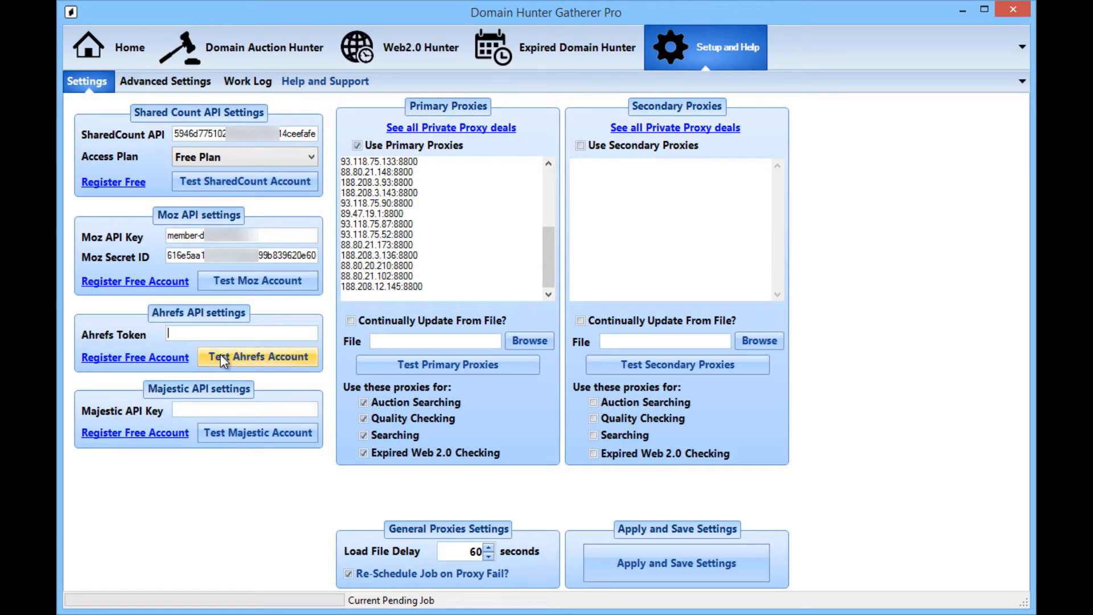
left_click(163, 286)
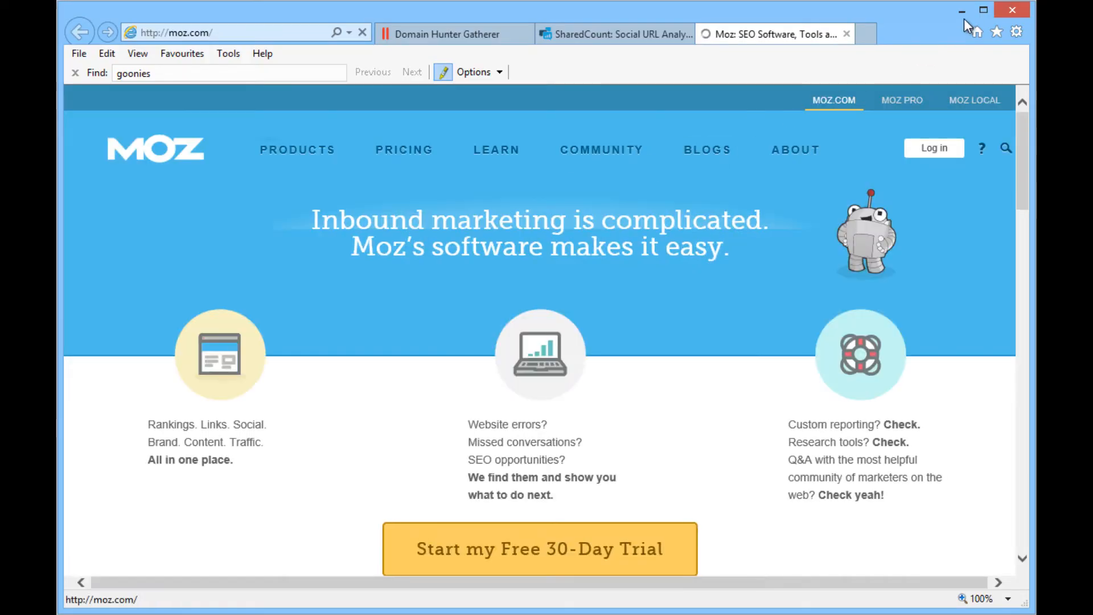
left_click(964, 12)
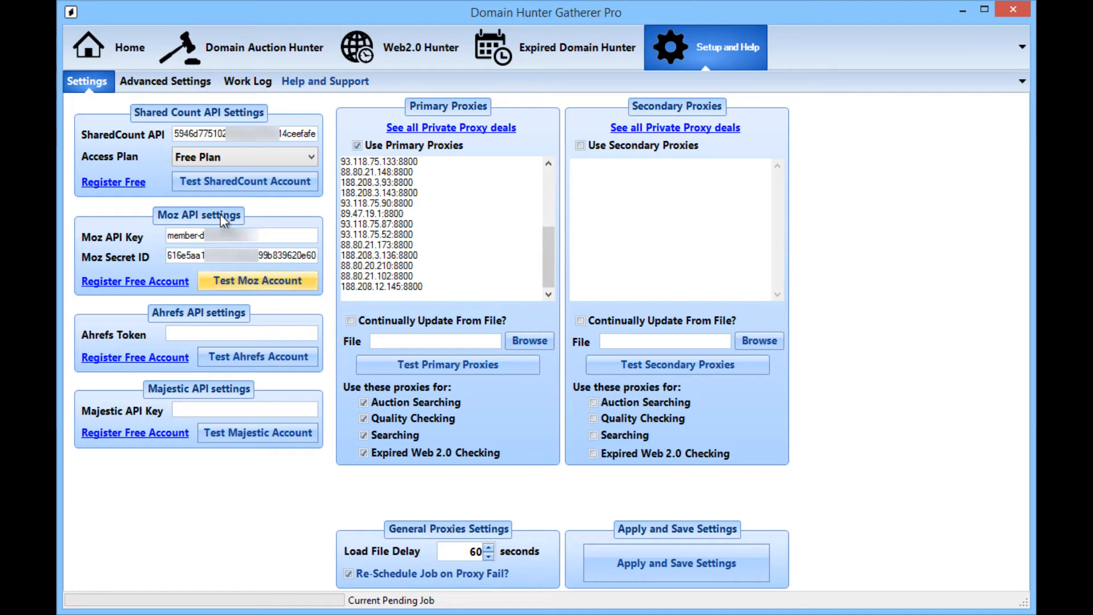
Step: Paste the API key into the Majestic API settings and test the Majestic account
left_click(203, 409)
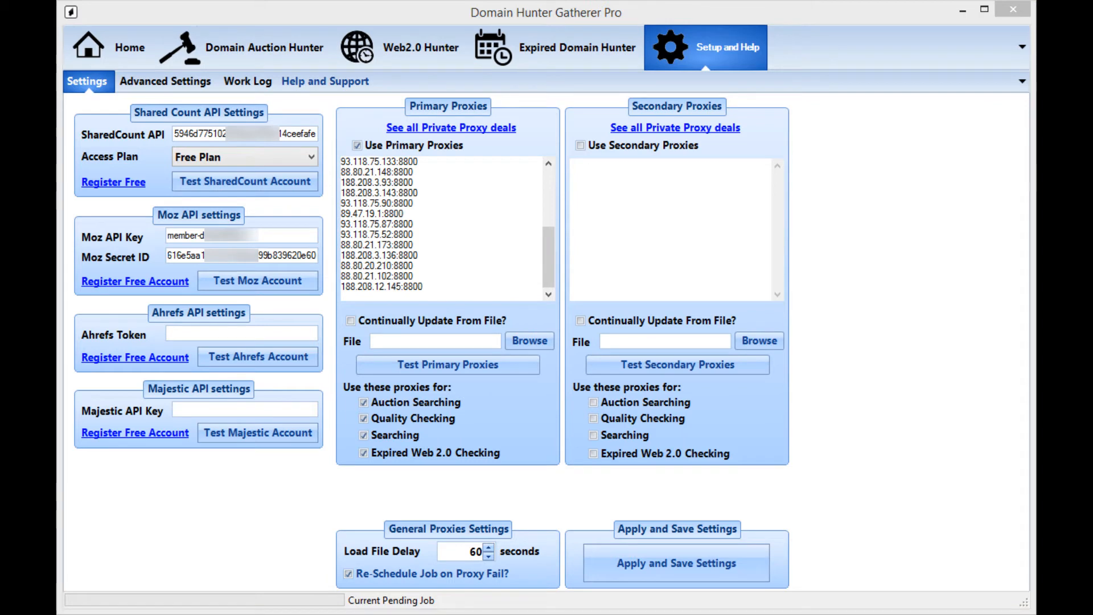
key("ctrl+v")
right_click(207, 410)
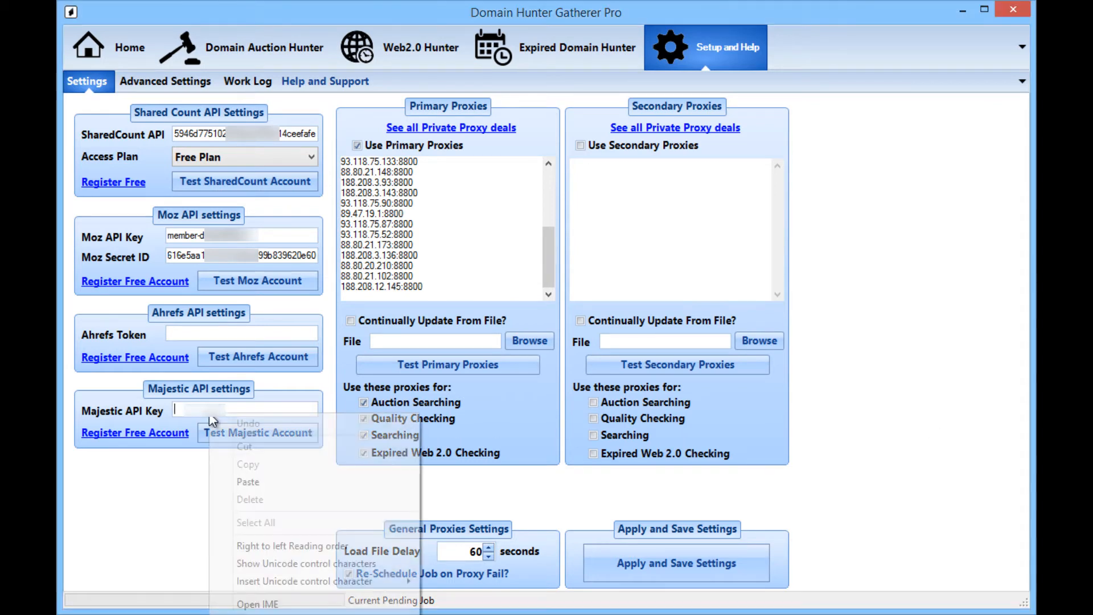
left_click(248, 477)
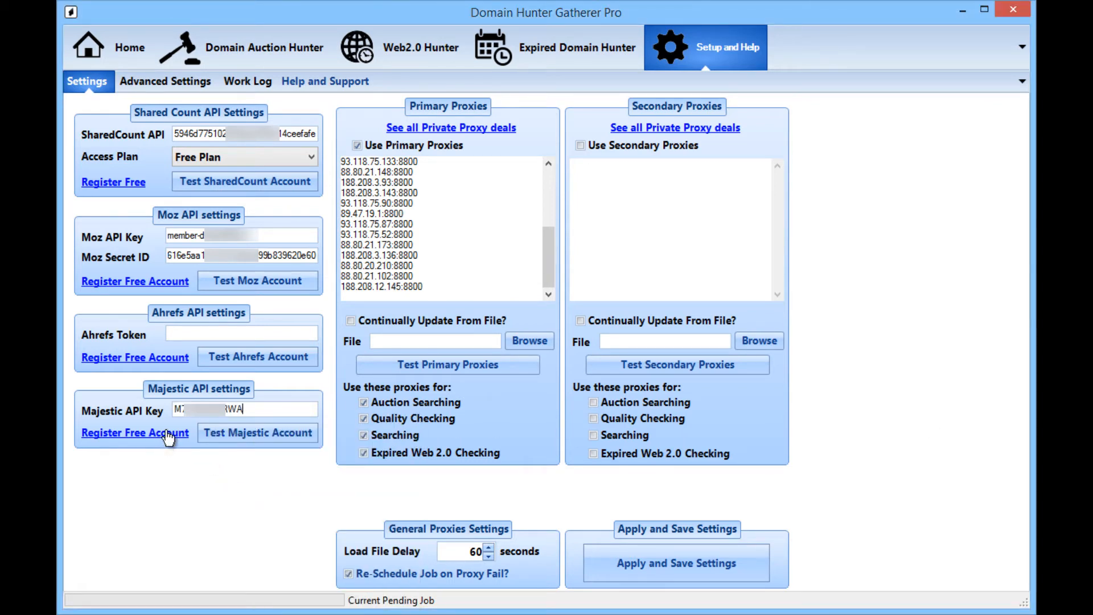
left_click(228, 433)
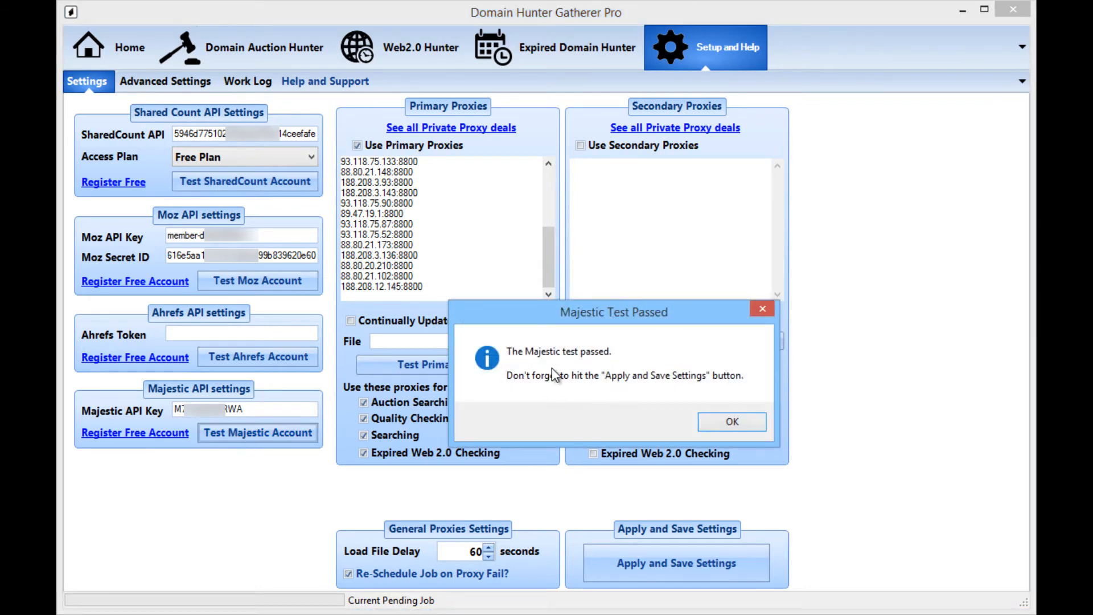
left_click(718, 422)
Step: View the Majestic registration website from the Majestic API settings and return to the settings
left_click(147, 435)
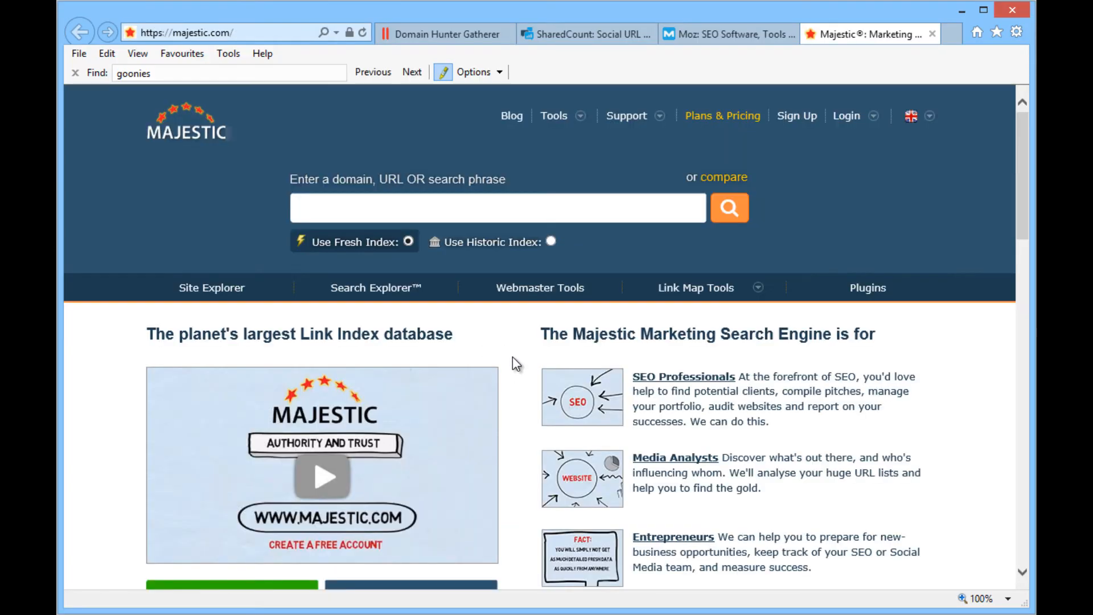
mouse_move(556, 241)
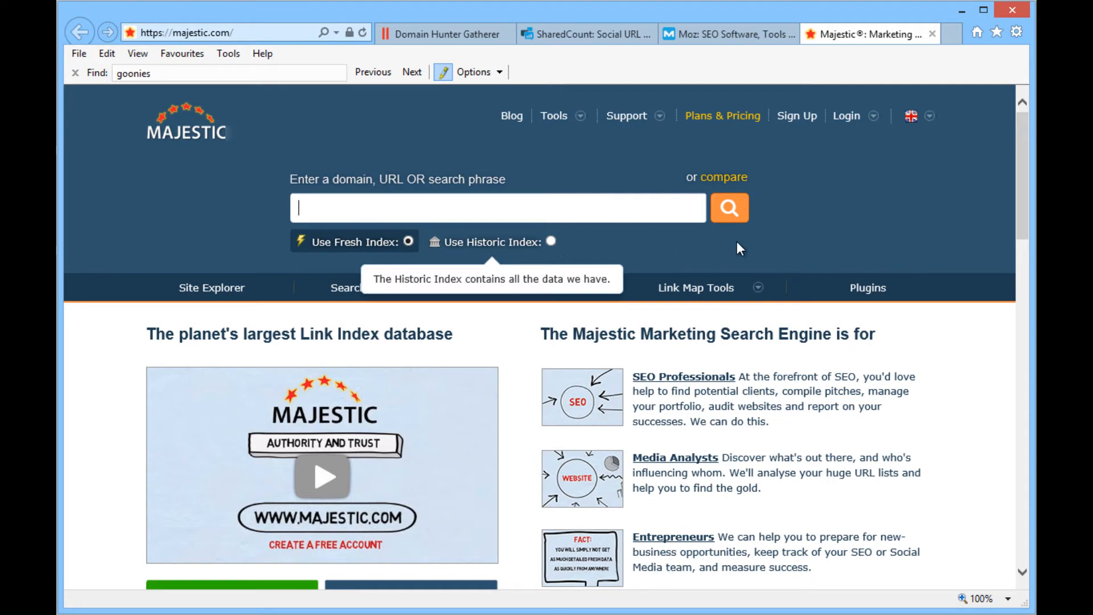
left_click(961, 12)
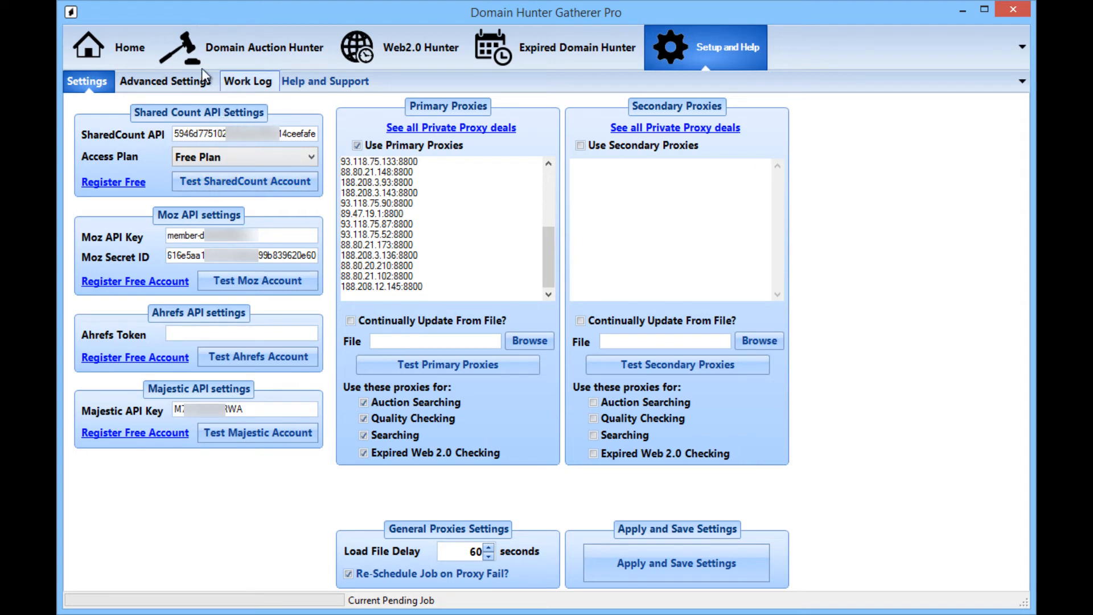
Step: Set the Search Engine Searcher Threads to 4 in the advanced settings
left_click(162, 81)
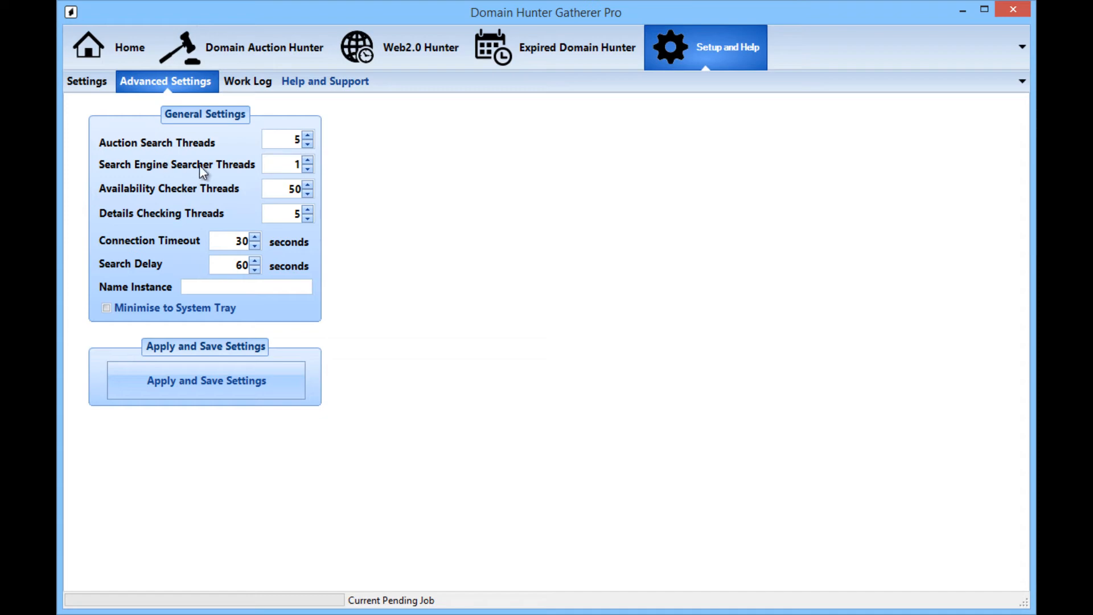
double_click(297, 164)
left_click(85, 83)
left_click(187, 85)
scroll(302, 165, "up", 1)
Step: Set the Details Checking Threads to 10 in the advanced general settings
double_click(268, 195)
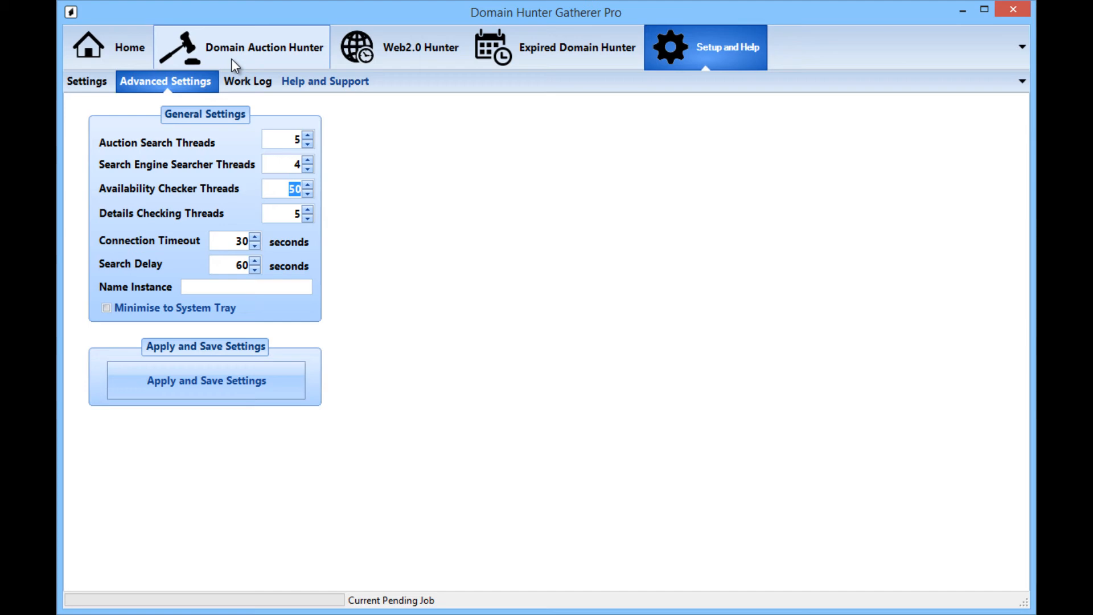
double_click(286, 215)
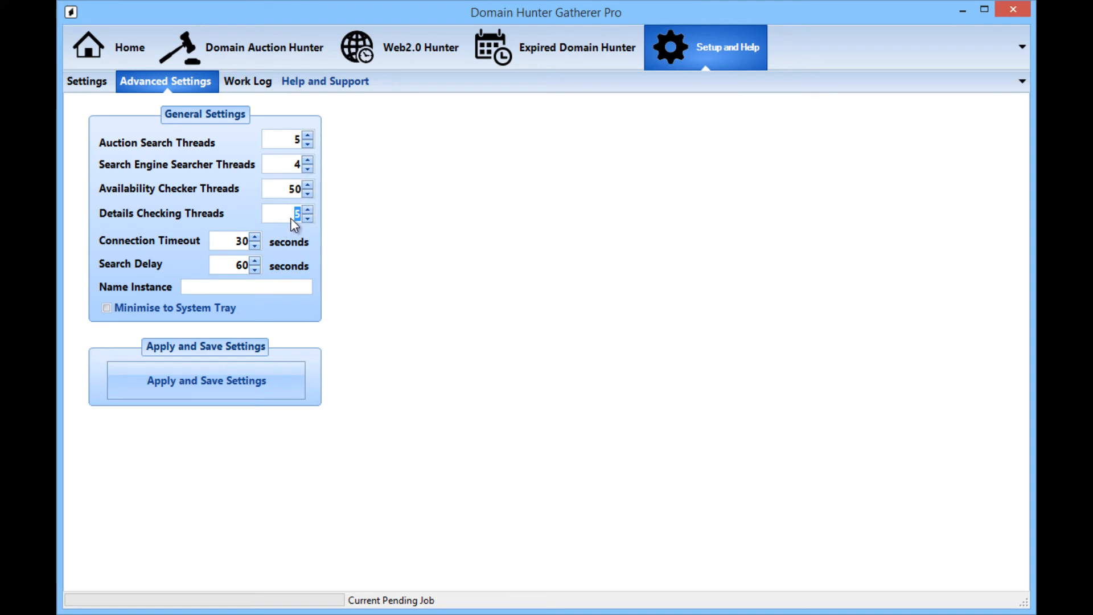
type("10")
Step: Name the program instance "Video Test" and apply and save the advanced settings
left_click(206, 290)
type("VideoTest")
left_click(180, 380)
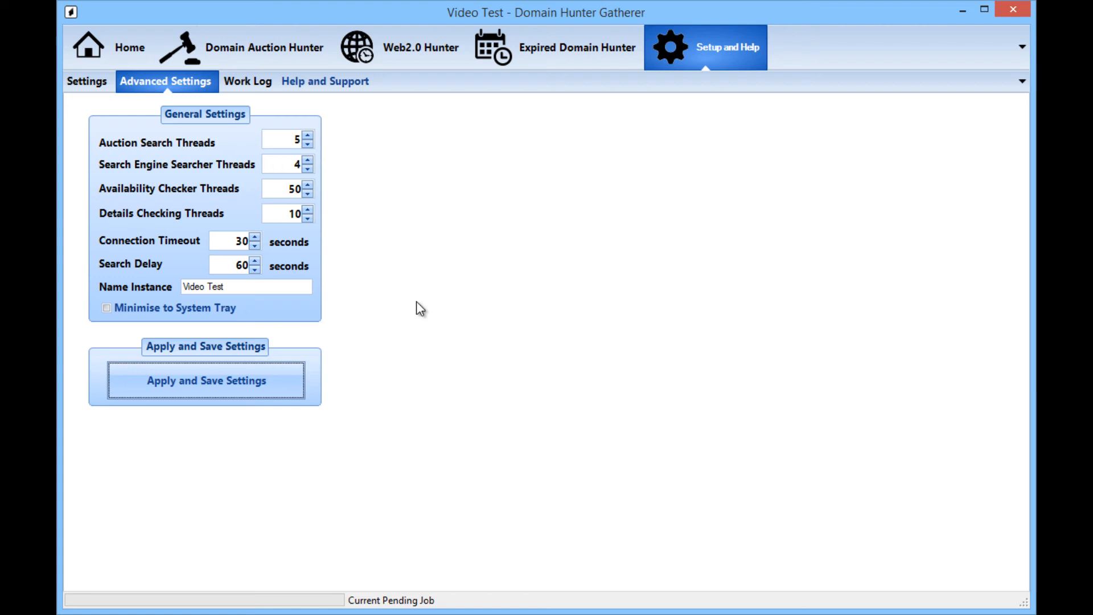
Step: Try enabling Minimise to System Tray, turn it off again and save the advanced settings
left_click(210, 307)
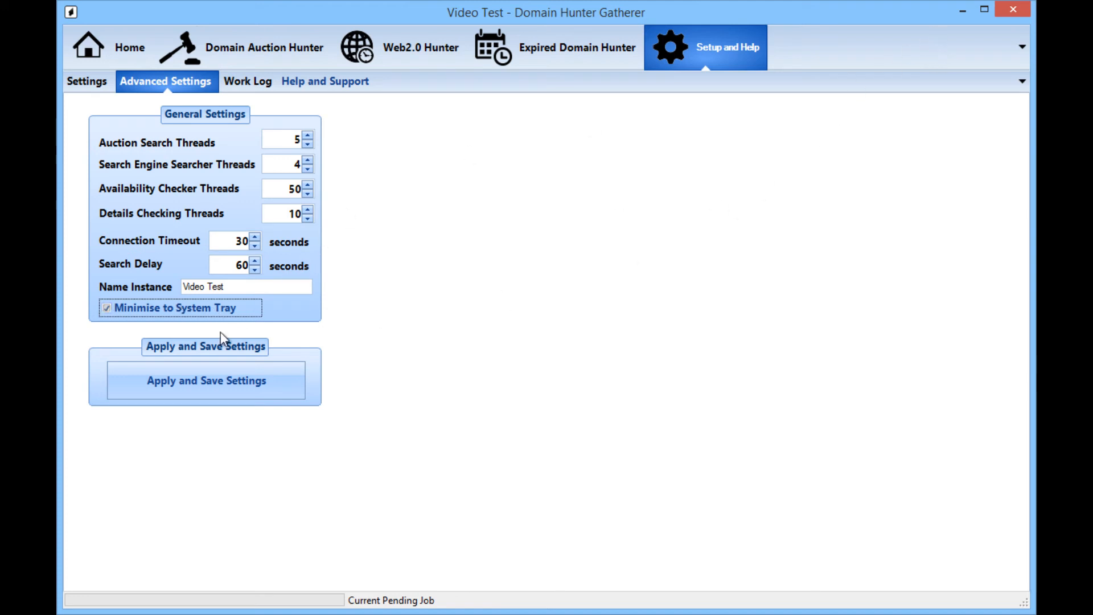
left_click(140, 311)
left_click(267, 394)
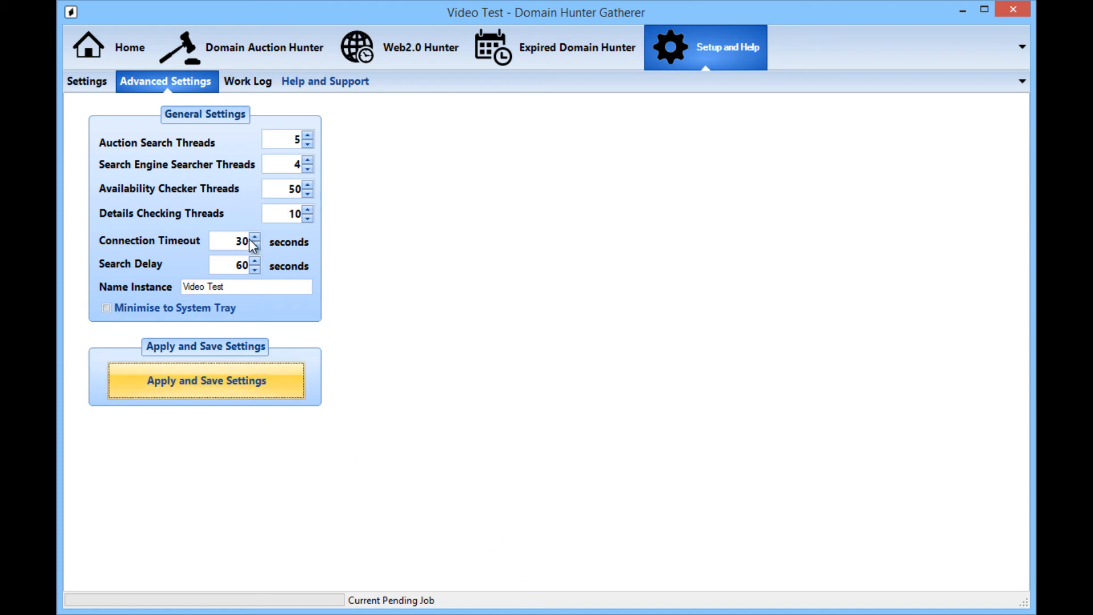
Step: View the work log and open the list of Help and Support options
left_click(228, 83)
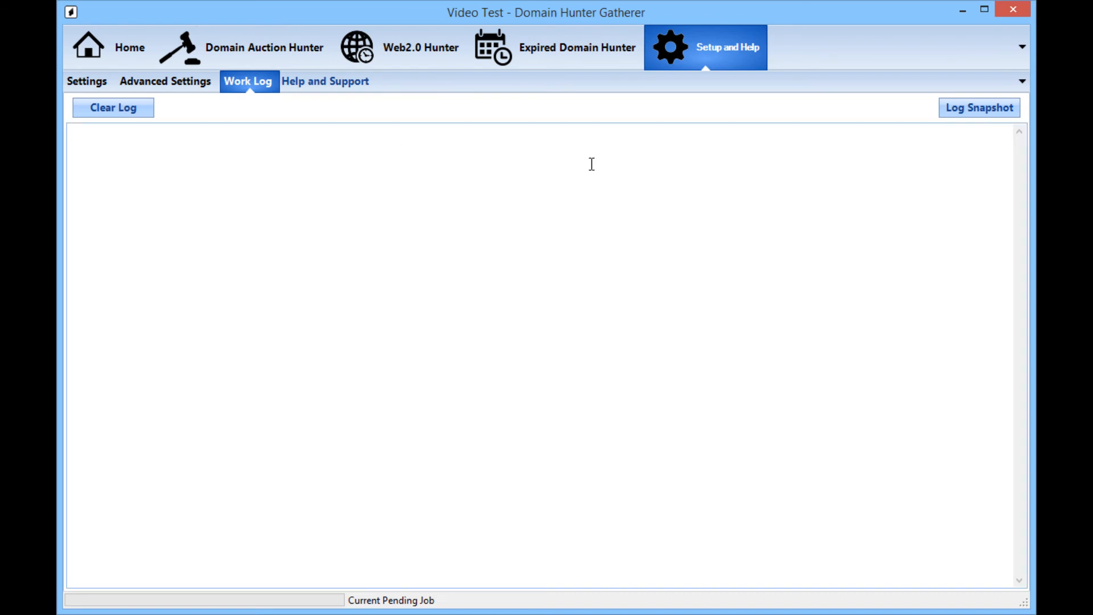
left_click(301, 88)
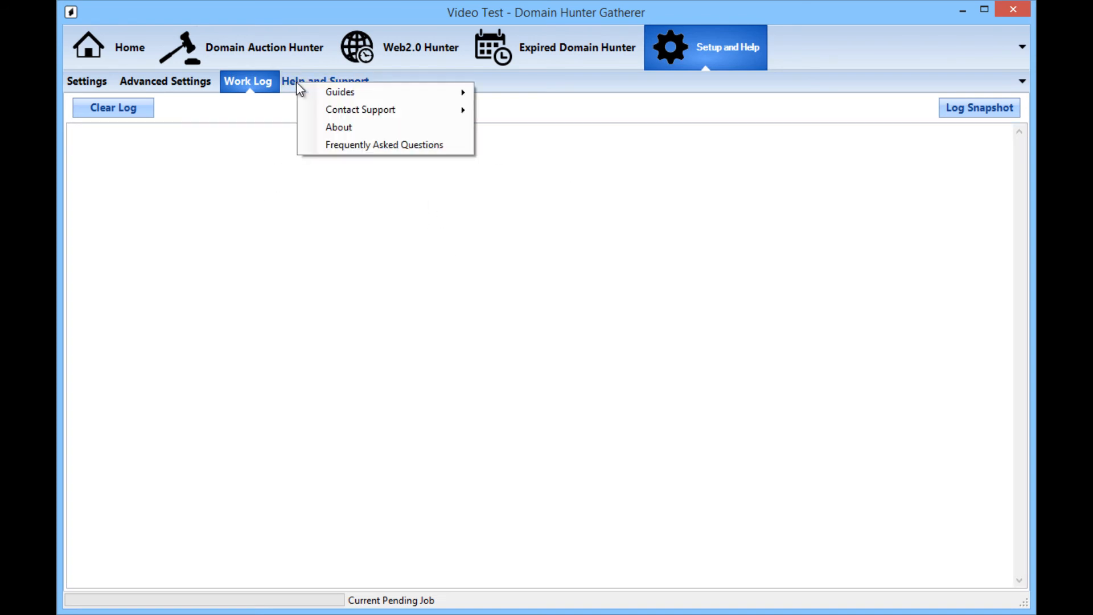
Step: Open the online Video Guides page from the Help and Support guides and return to Domain Hunter Gatherer
left_click(268, 121)
left_click(336, 83)
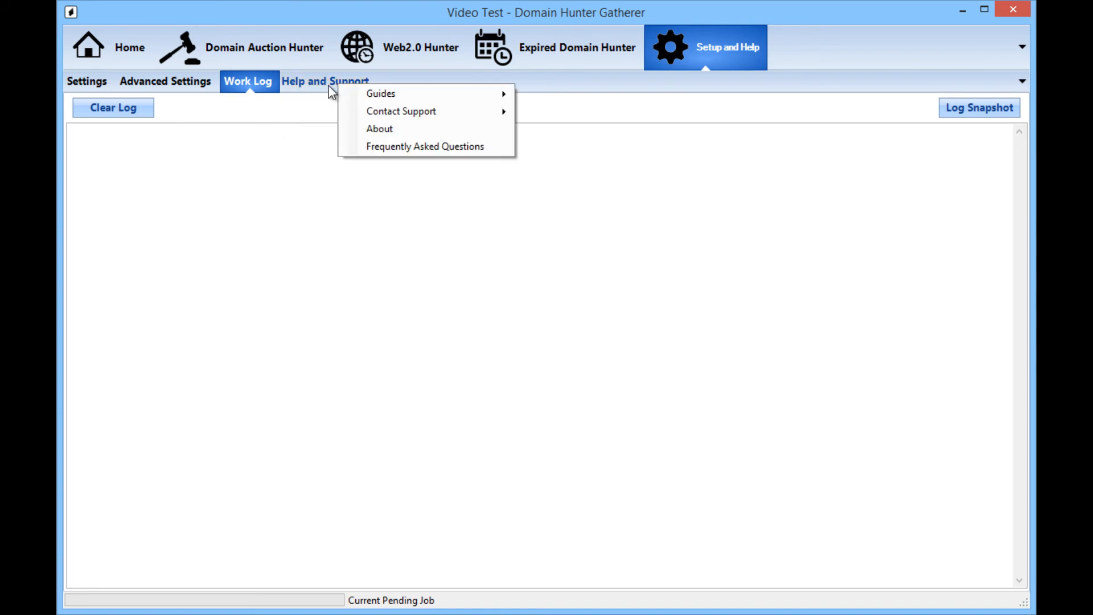
mouse_move(364, 106)
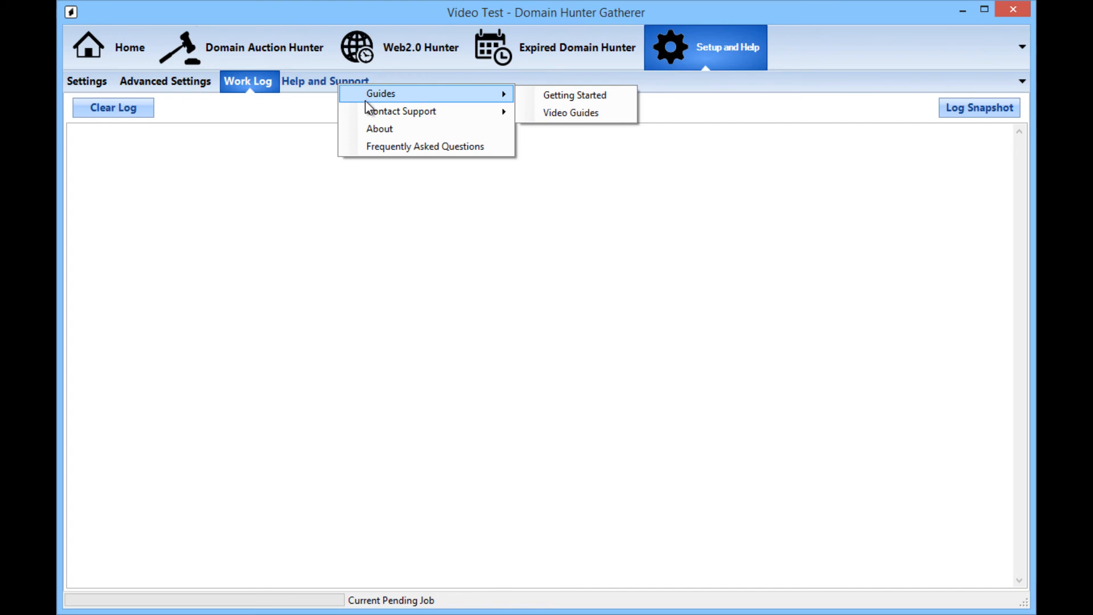
left_click(592, 116)
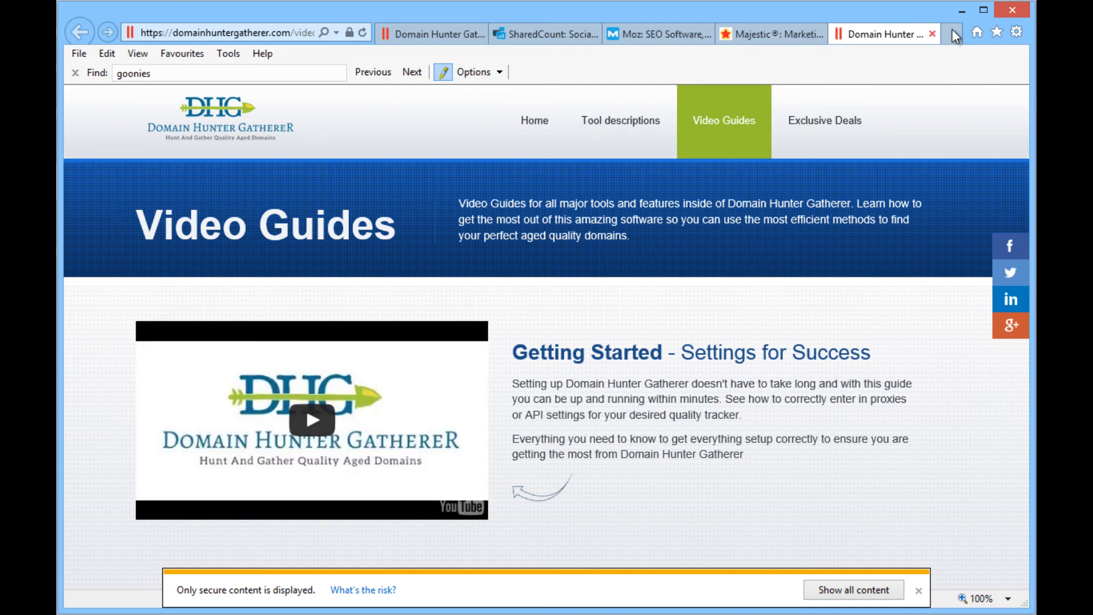
left_click(964, 16)
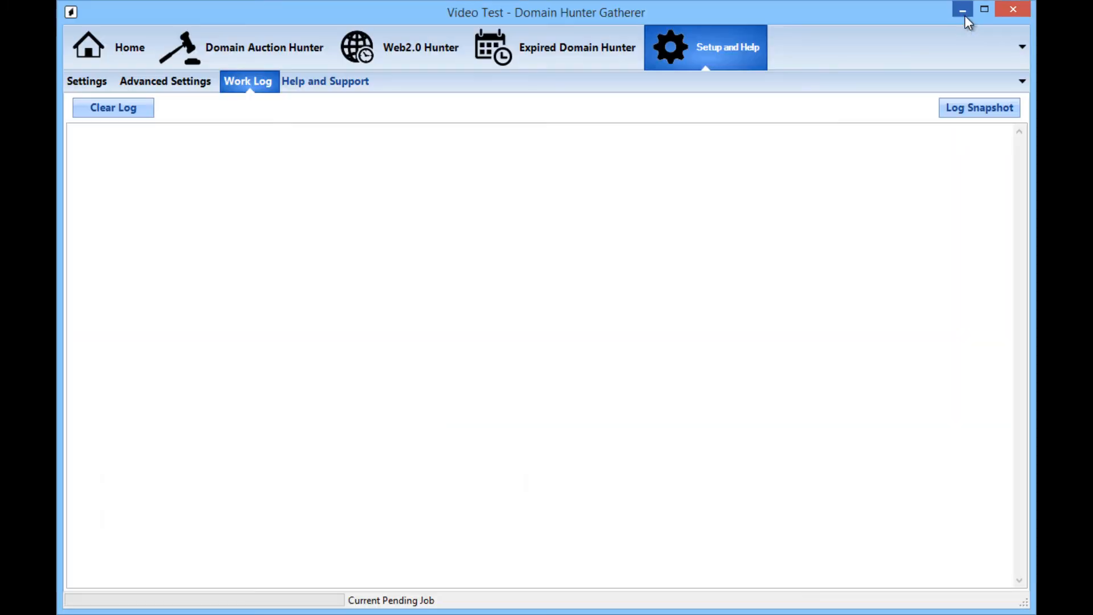
Step: Reopen the Video Guides page, browse it down to the Quick Affiliates Guide and return to Domain Hunter Gatherer
left_click(325, 88)
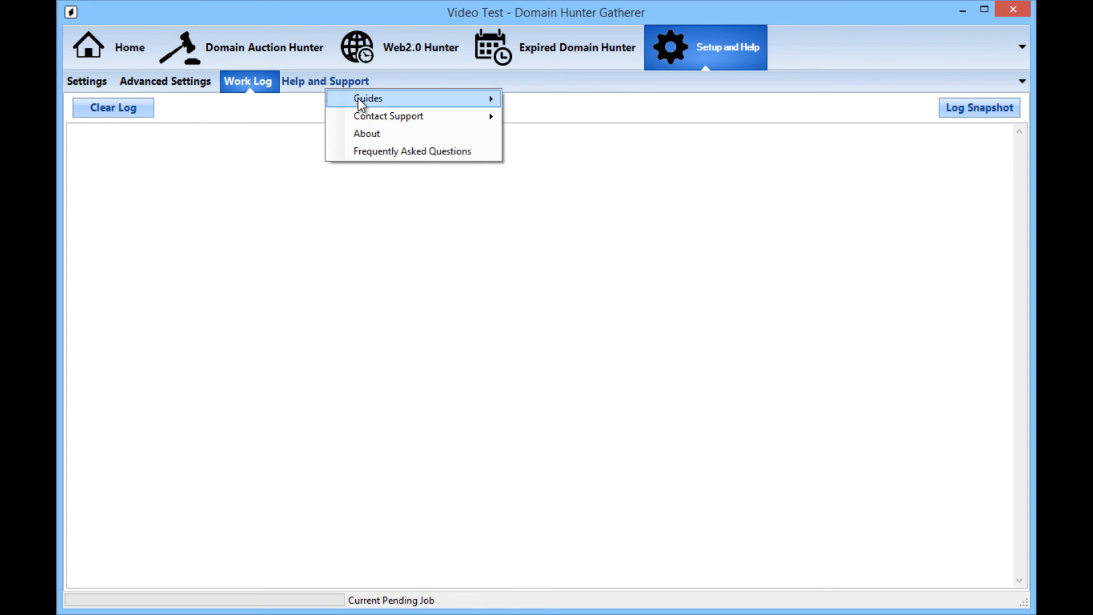
left_click(530, 115)
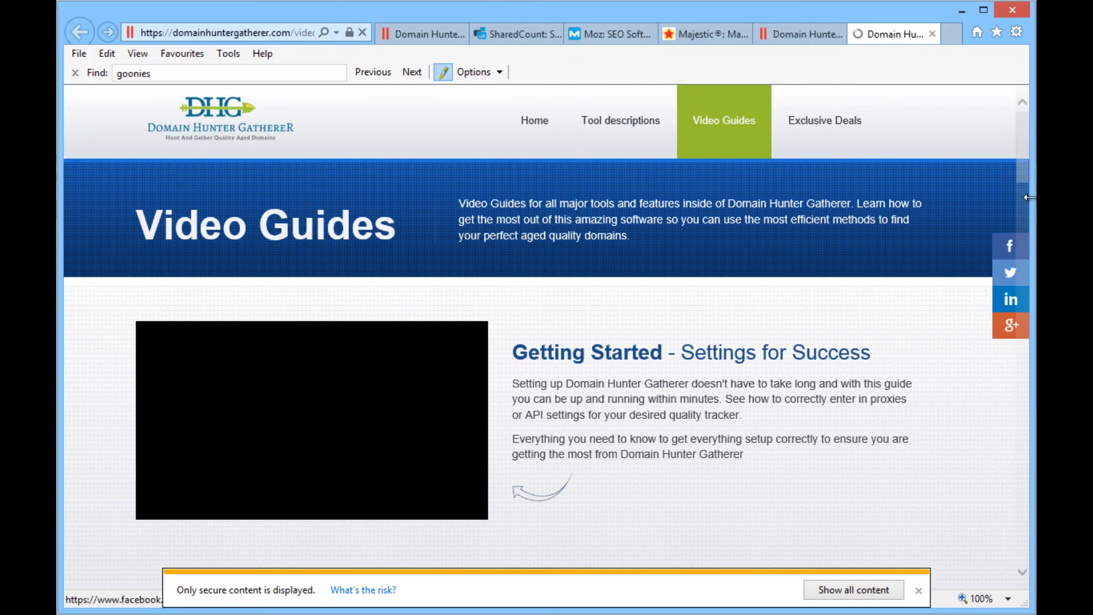
left_click_drag(1023, 137, 1019, 459)
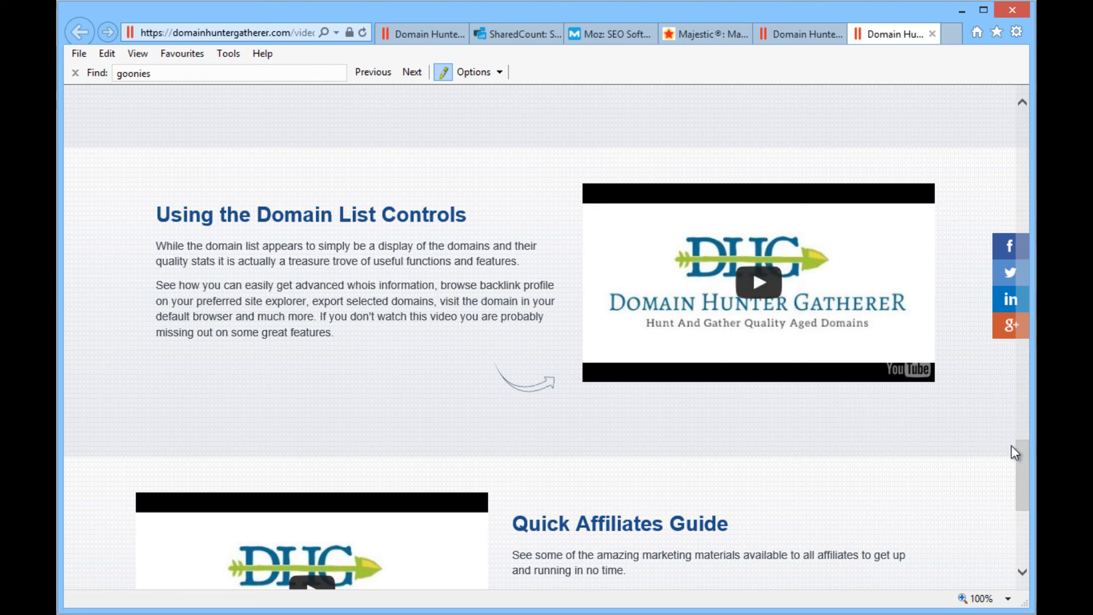
left_click_drag(1022, 453, 1023, 484)
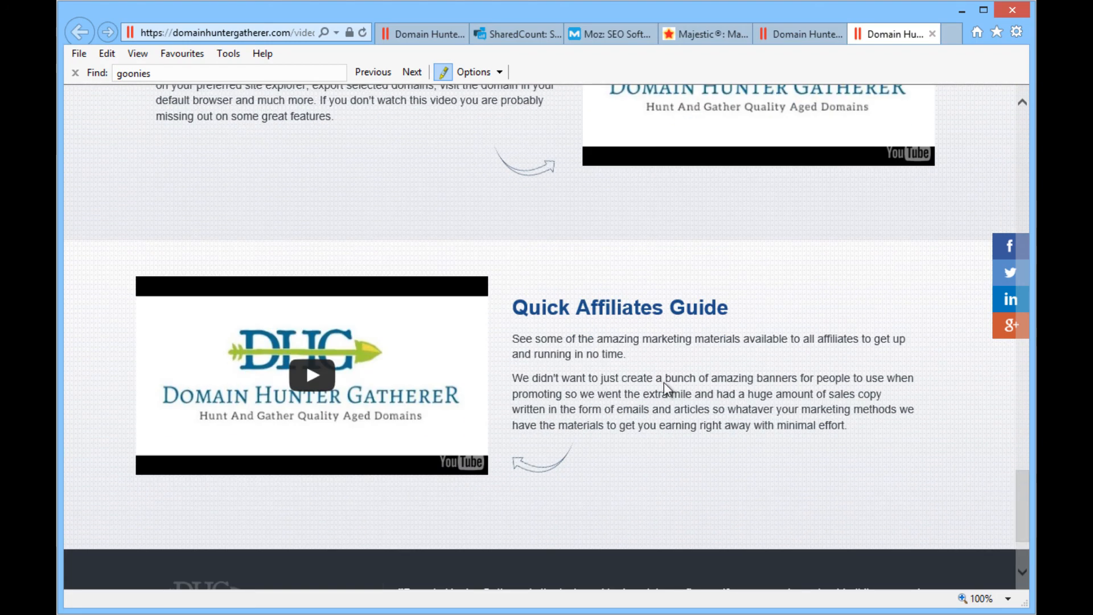
left_click_drag(576, 308, 665, 311)
left_click(665, 310)
left_click(959, 10)
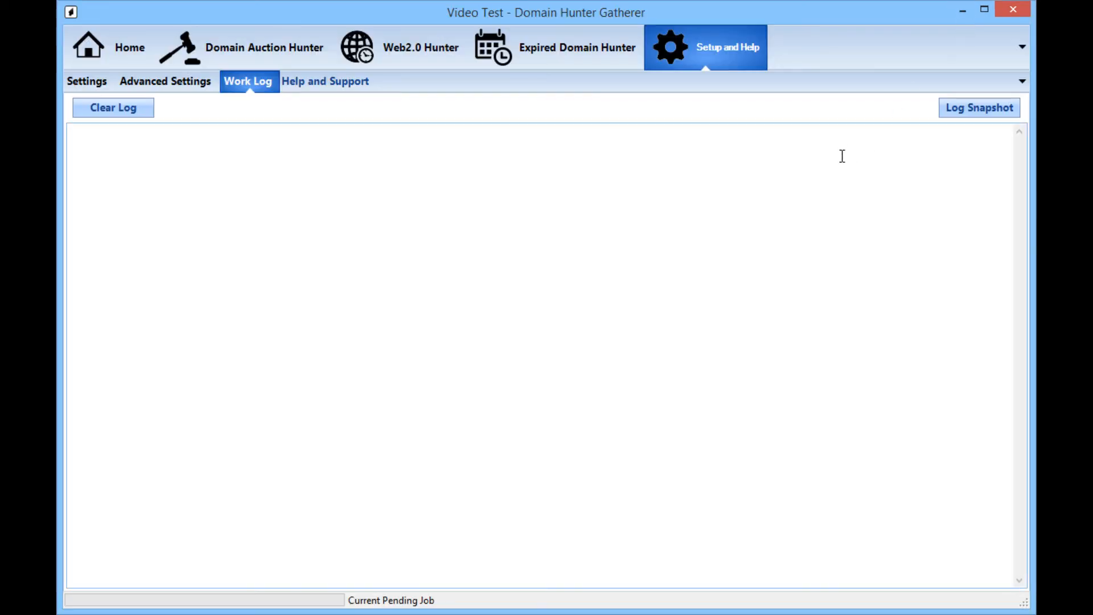
Step: Look at the Contact Support options, view the program's About information with the support e-mail and close it
left_click(323, 80)
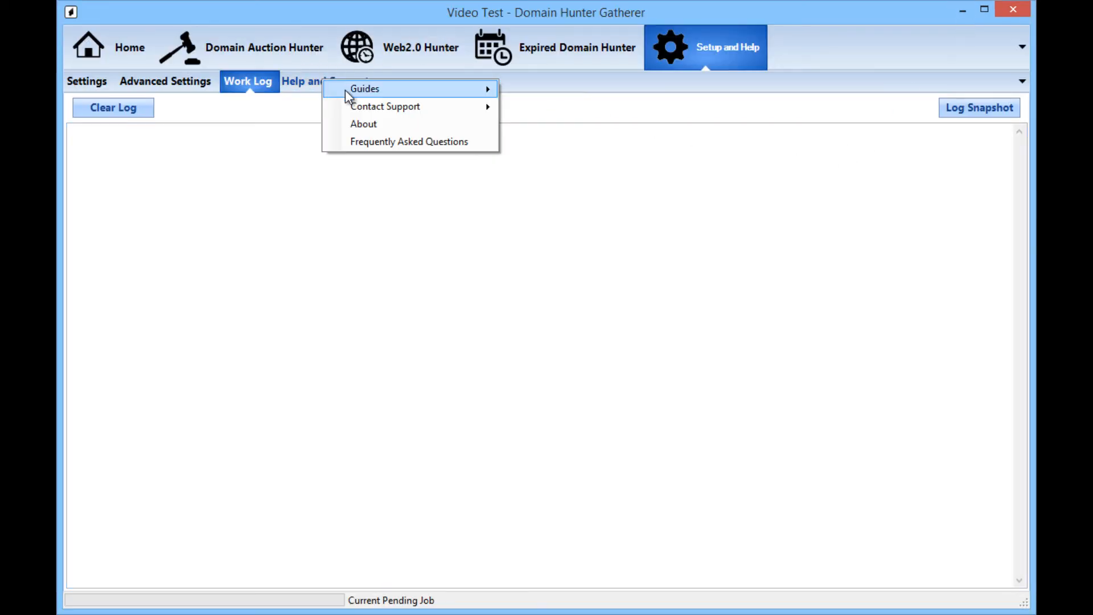
mouse_move(392, 111)
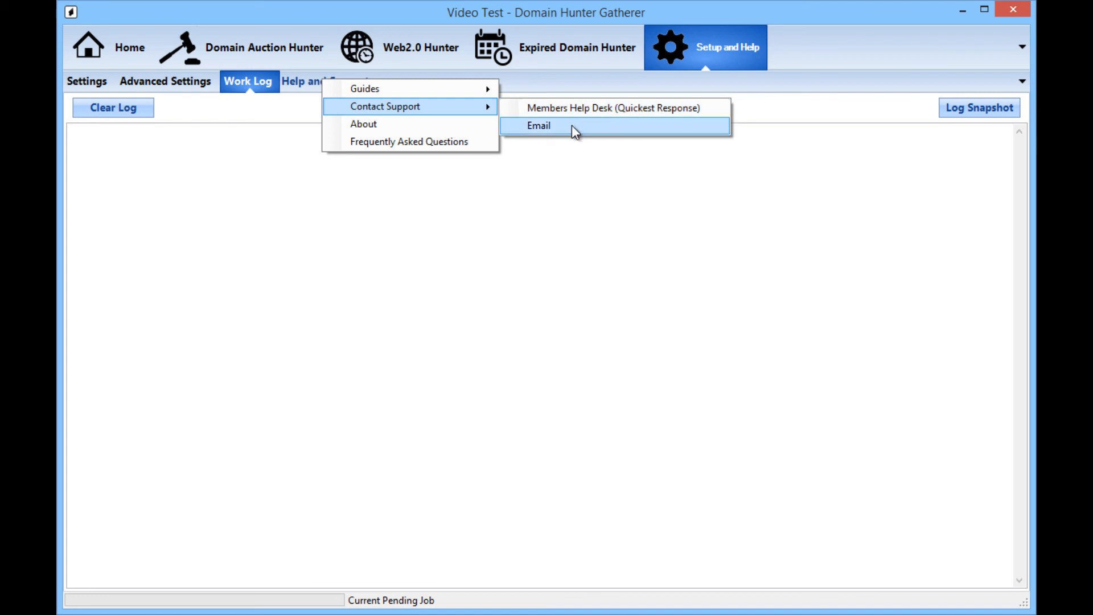
left_click(381, 123)
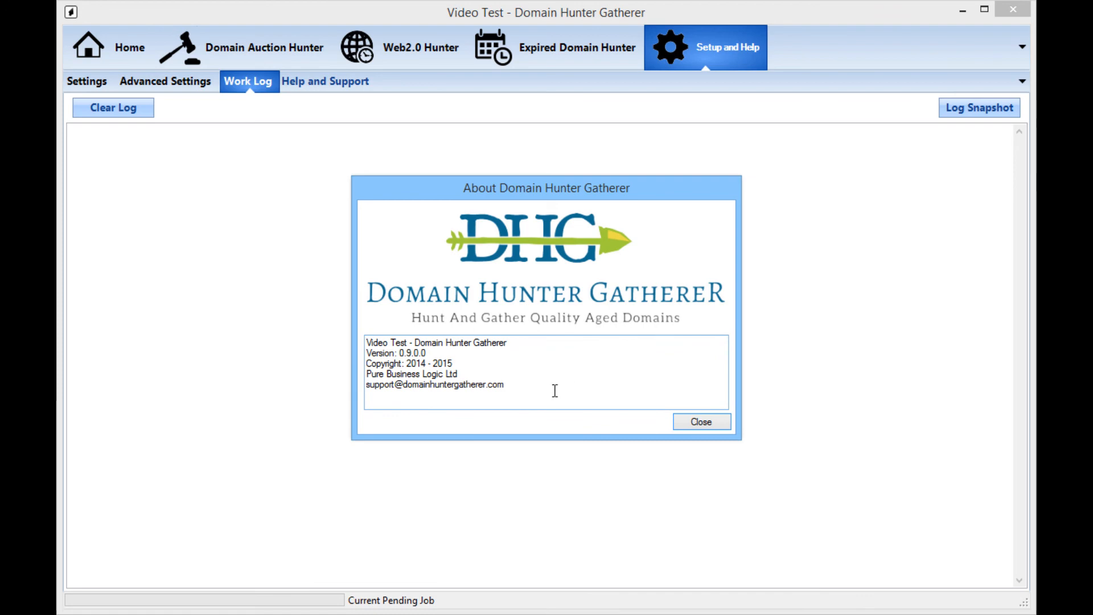
left_click(527, 368)
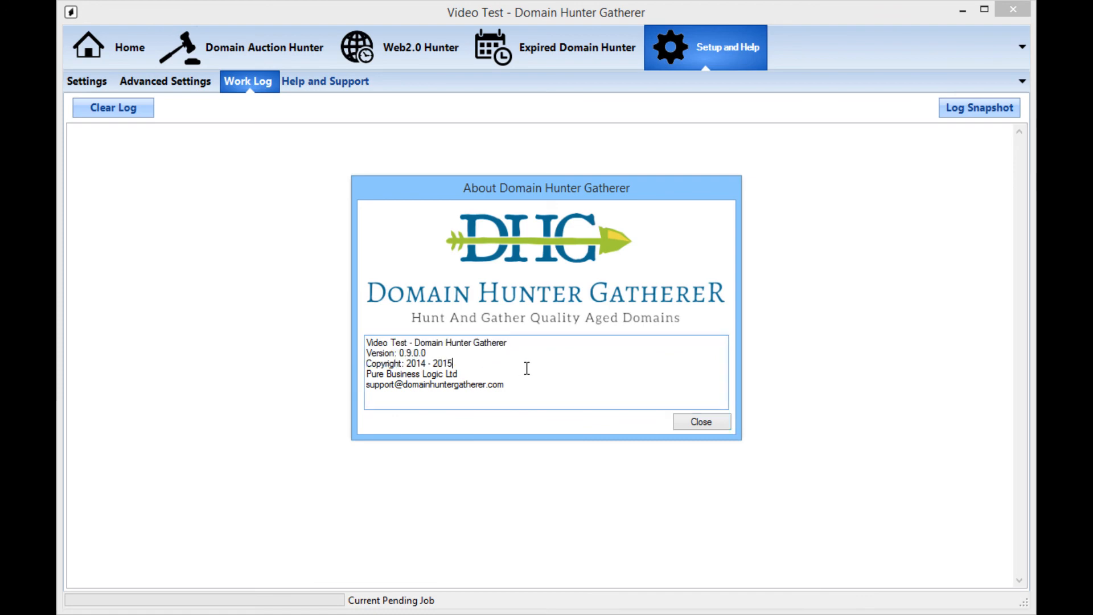
left_click_drag(475, 391, 361, 393)
left_click(365, 395)
left_click(708, 422)
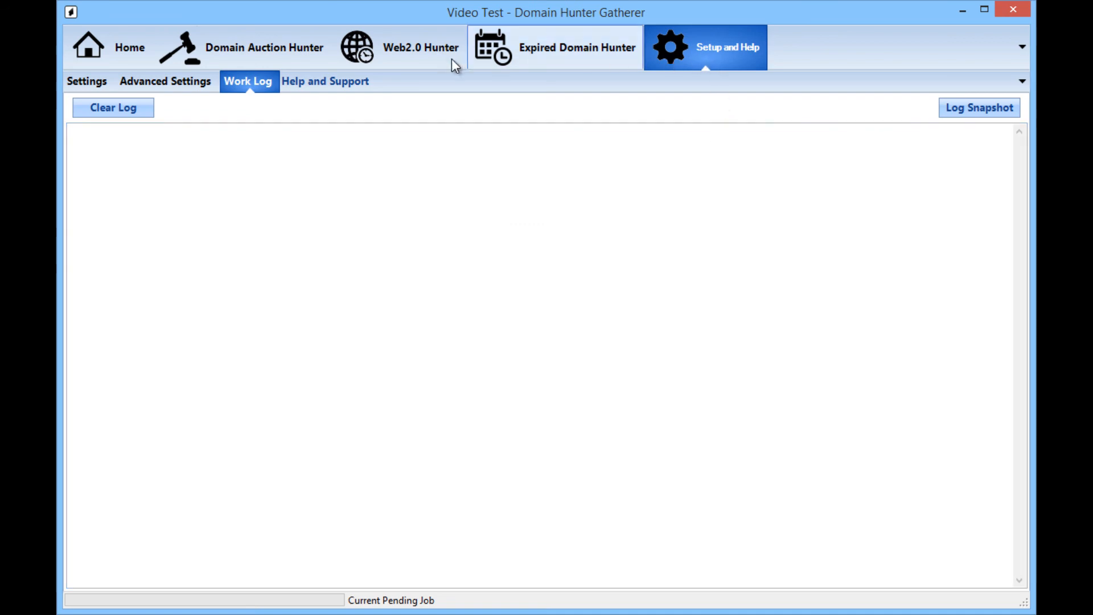
Step: Open the Frequently Asked Questions page, browse its sections and read the answer to "How can I change my password?"
left_click(343, 84)
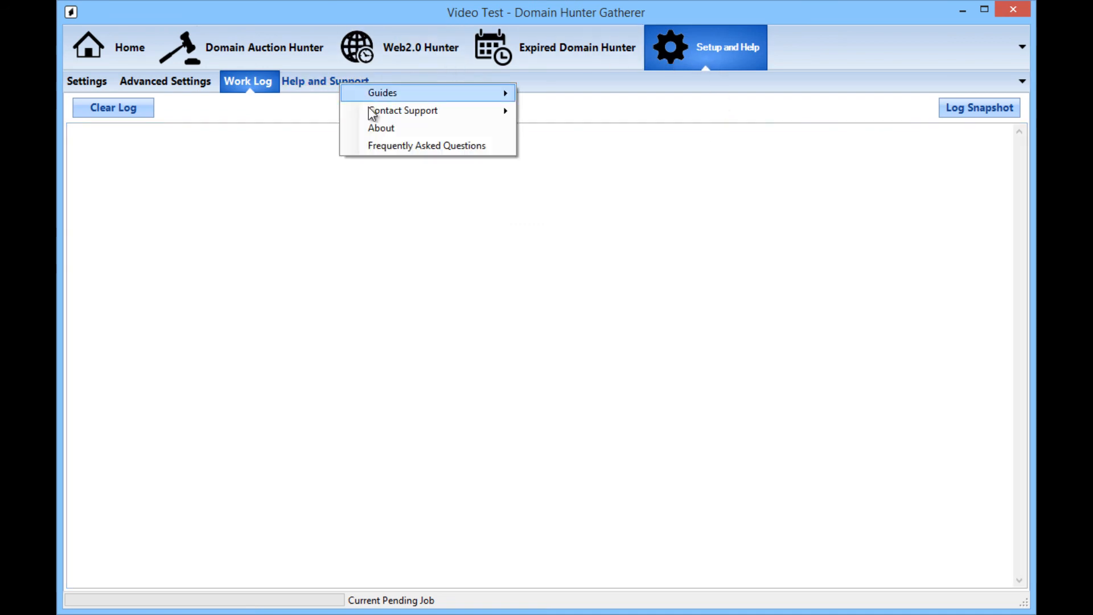
left_click(394, 145)
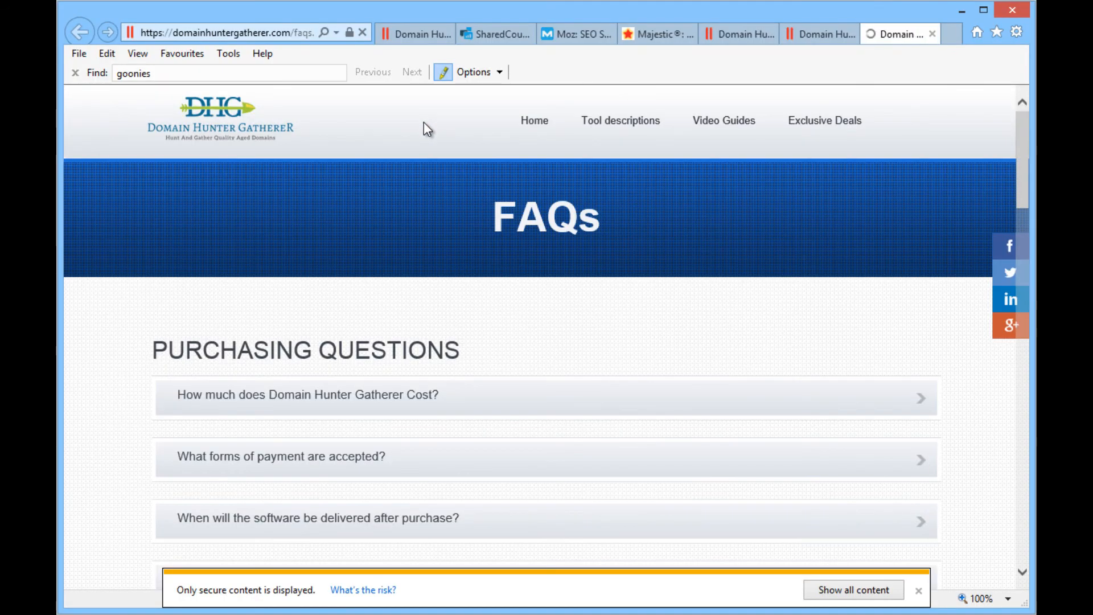
scroll(91, 290, "down", 20)
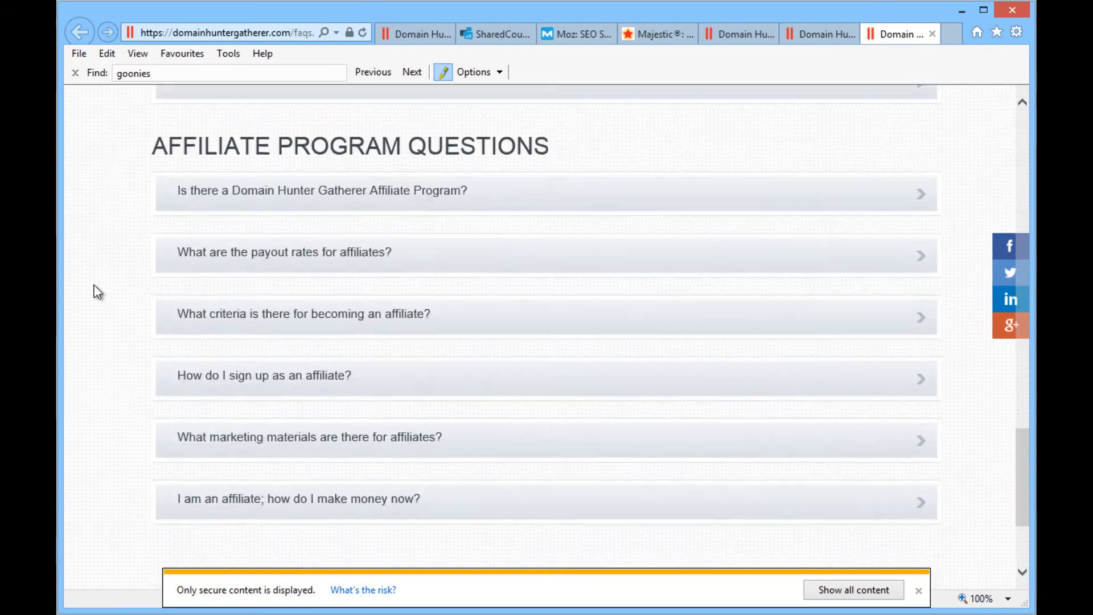
key("Home")
scroll(94, 290, "down", 12)
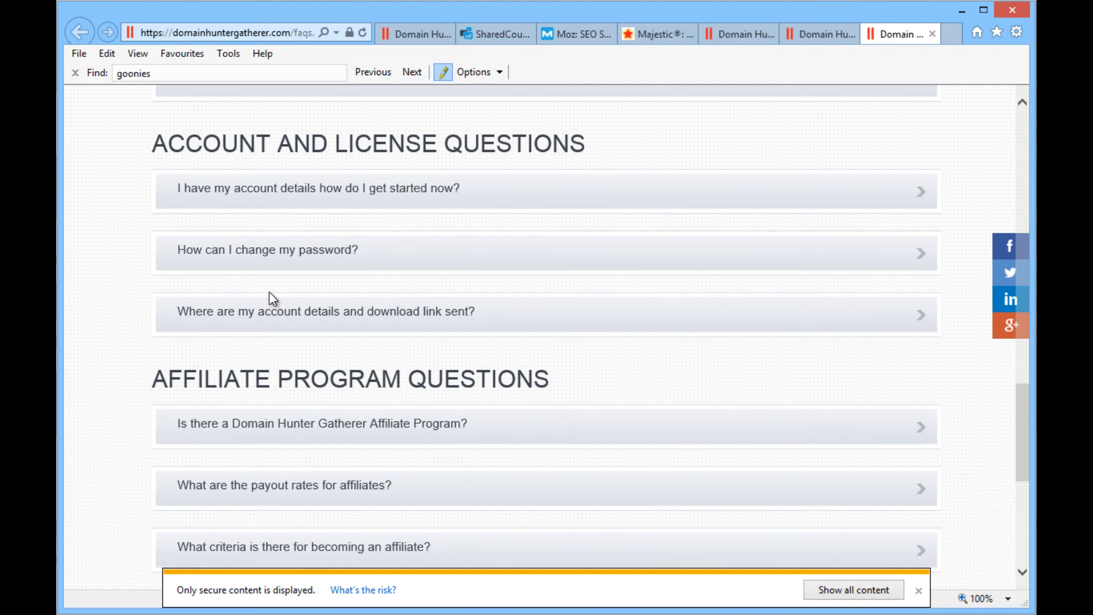
left_click(255, 257)
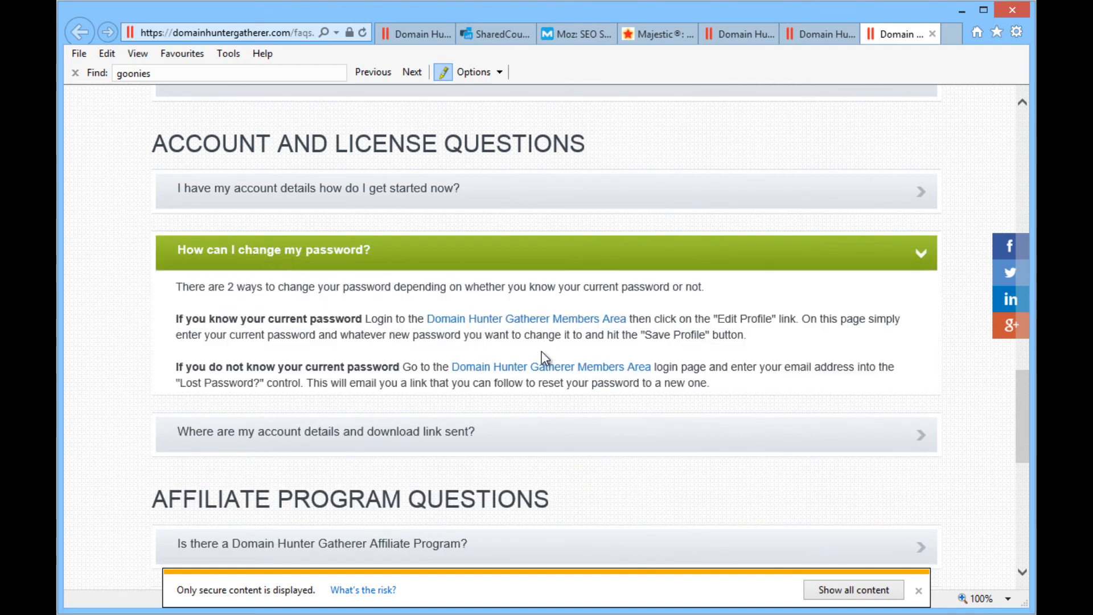
scroll(485, 306, "down", 2)
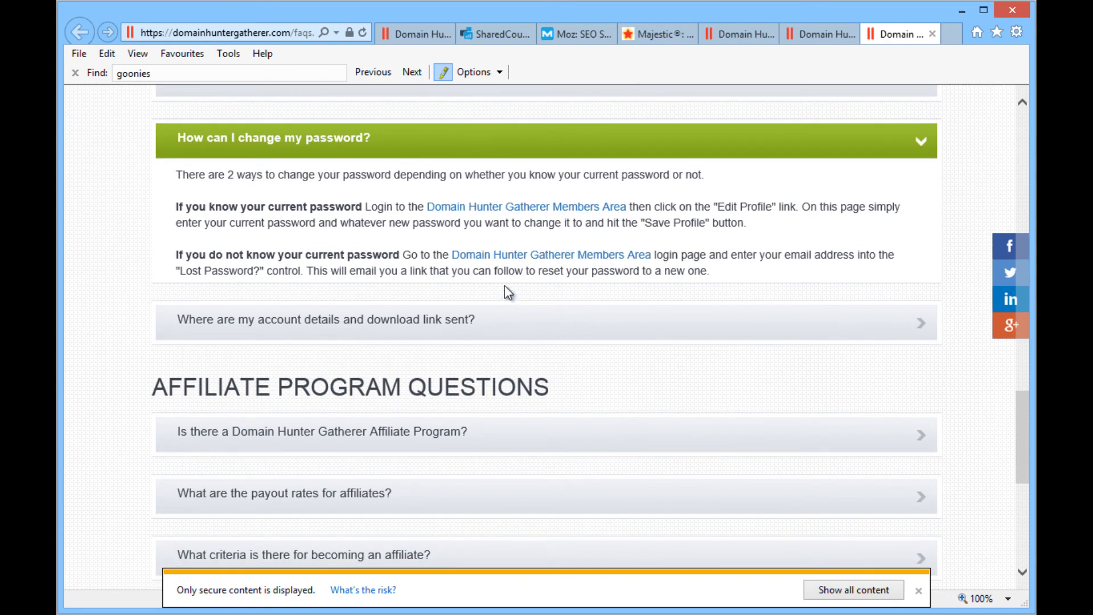
Step: Read the FAQ answer to "How do I sign up as an affiliate?" and return to Domain Hunter Gatherer
scroll(424, 370, "down", 3)
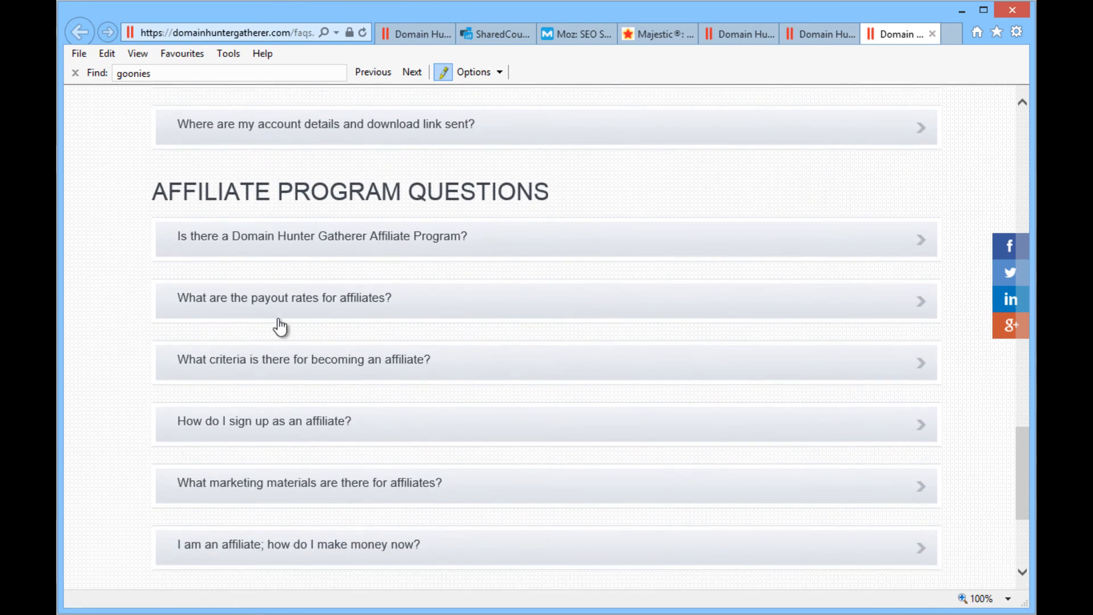
left_click(319, 417)
scroll(496, 431, "down", 2)
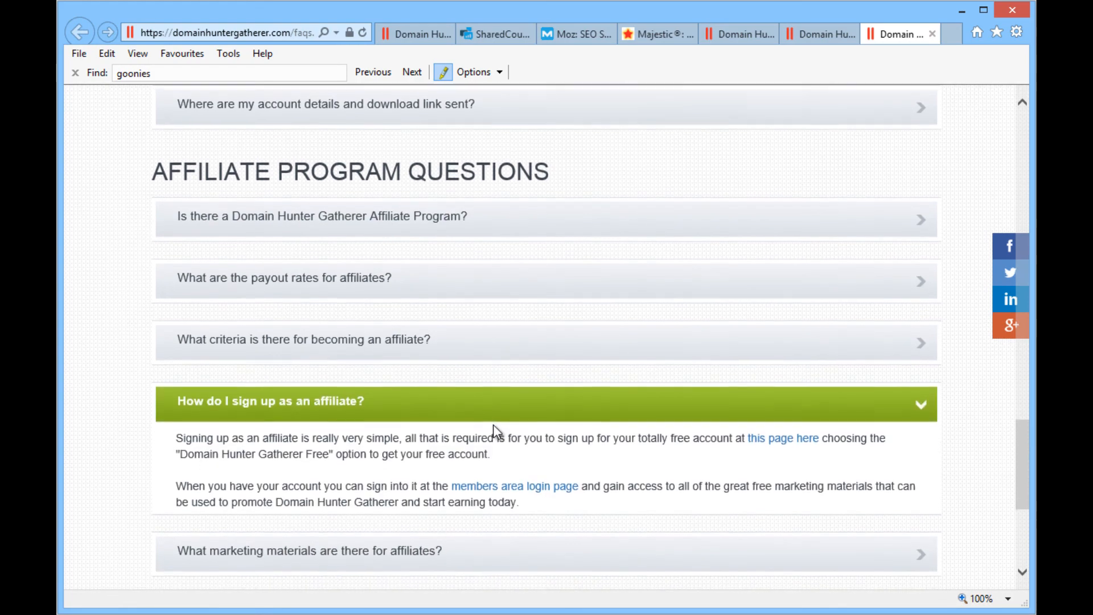
scroll(493, 433, "up", 20)
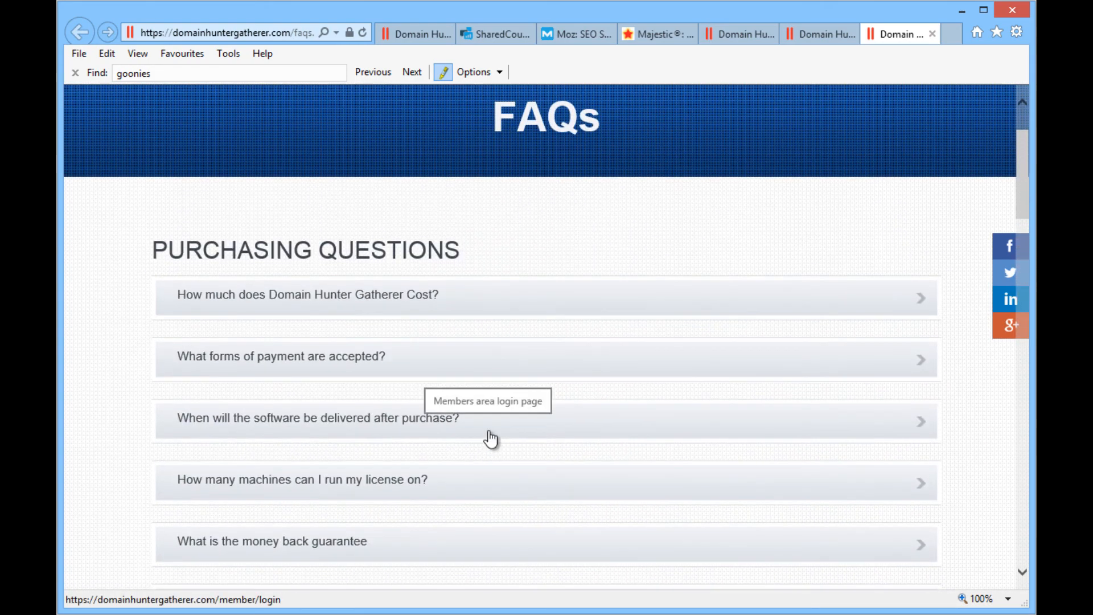
scroll(207, 209, "up", 2)
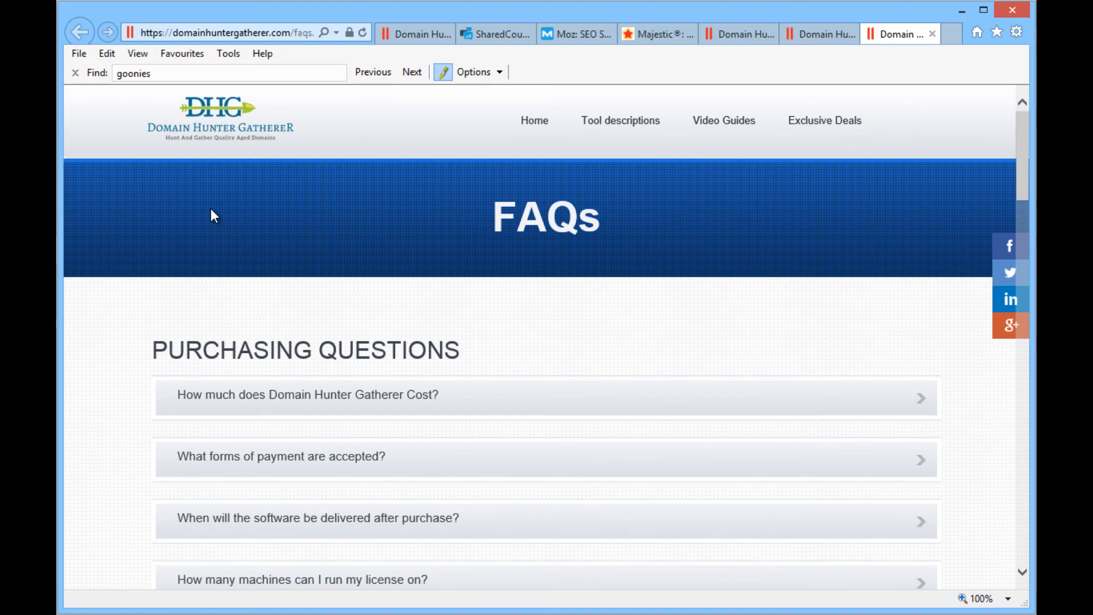
left_click(962, 10)
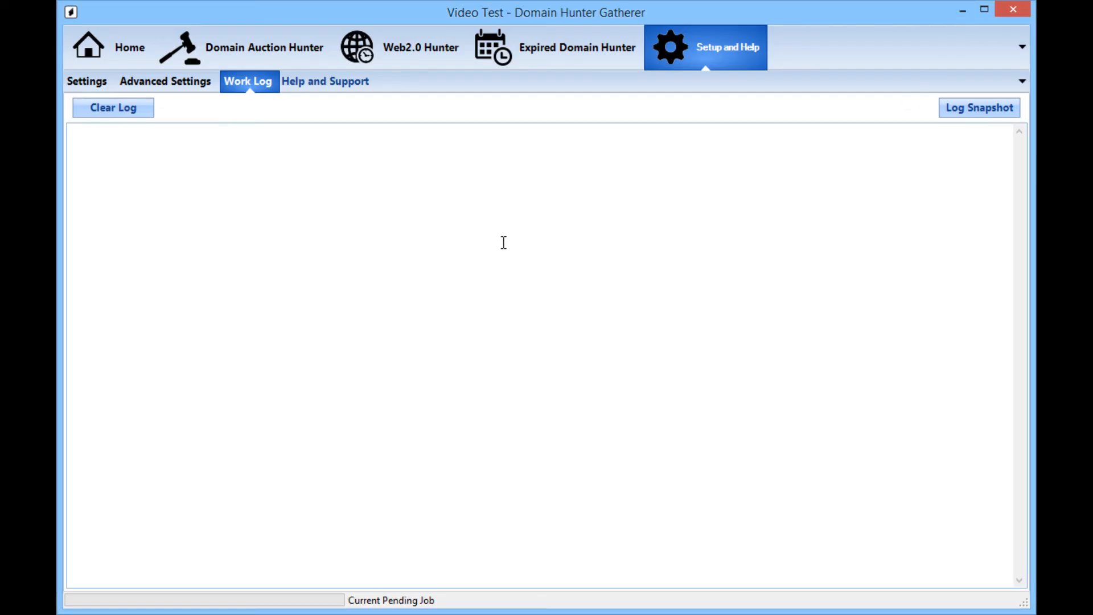